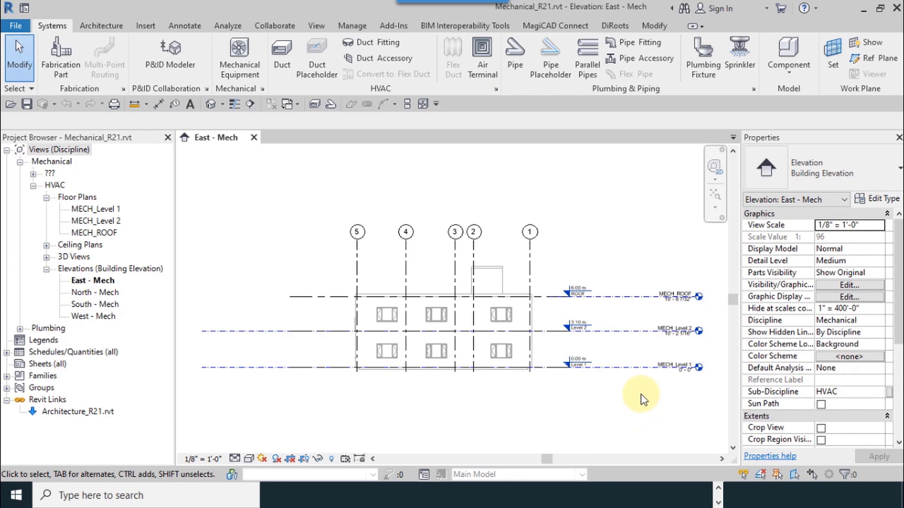
Apply Maximize 3D Extents to the three MECH levels so their lines span the whole elevation.
drag(650, 396, 629, 292)
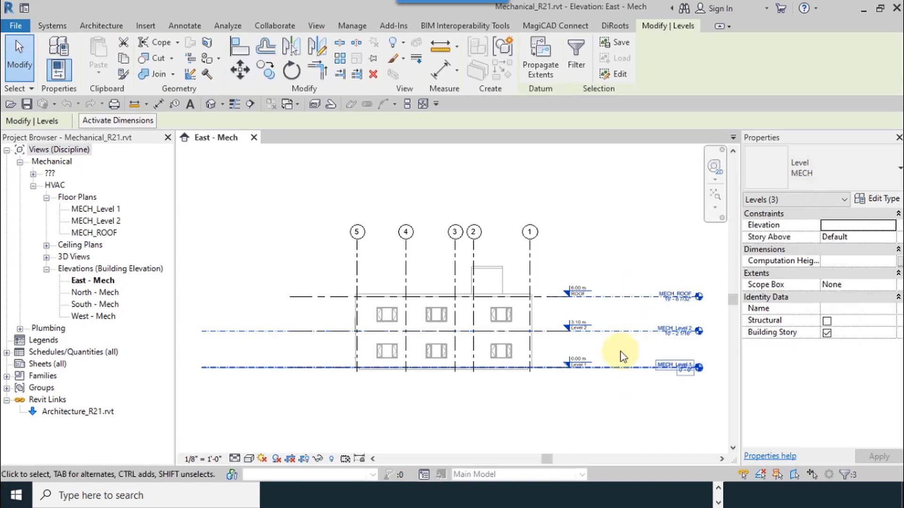
right_click(624, 297)
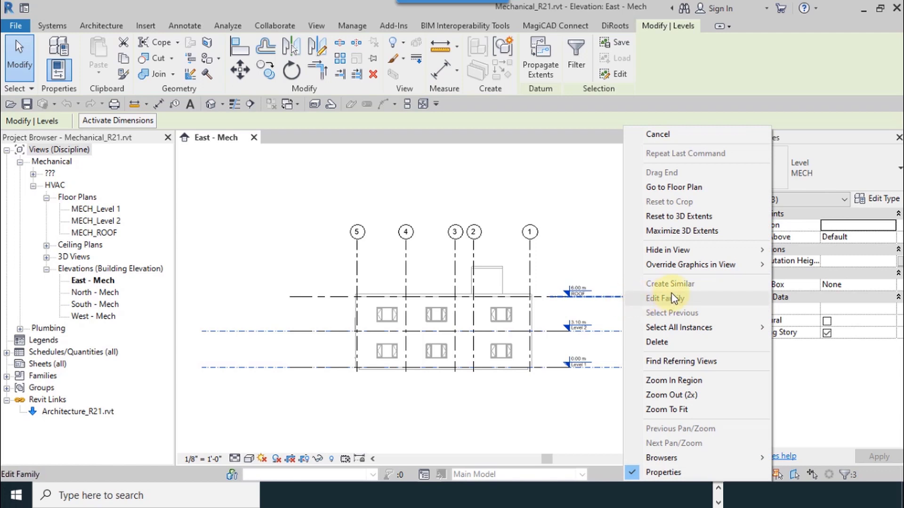
click(691, 236)
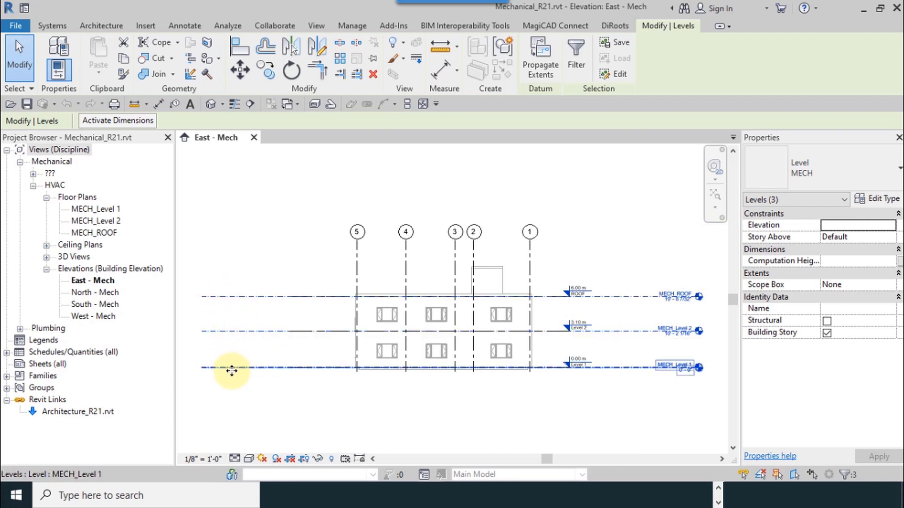
click(560, 415)
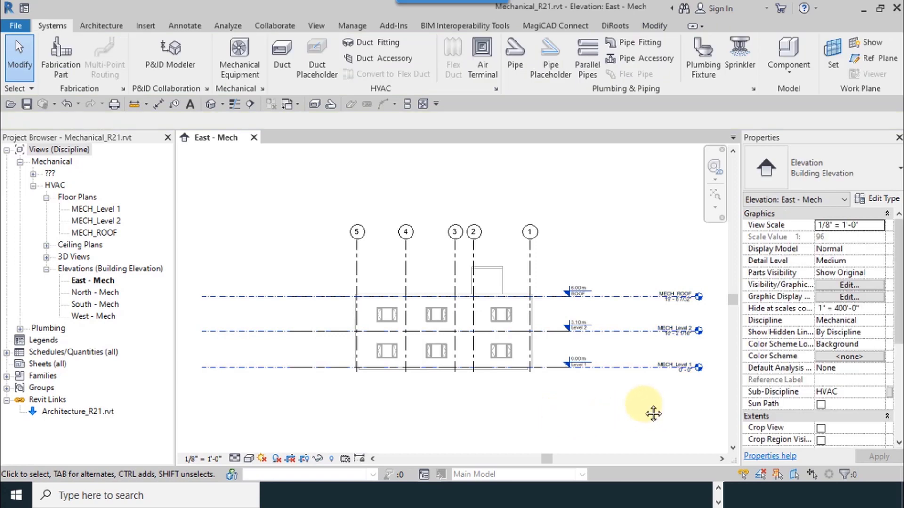
scroll(498, 403, up, 3)
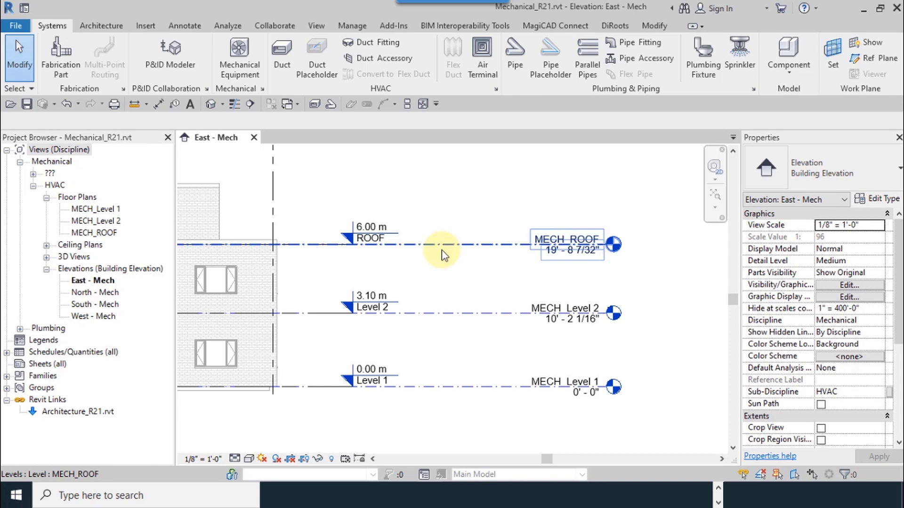
click(468, 208)
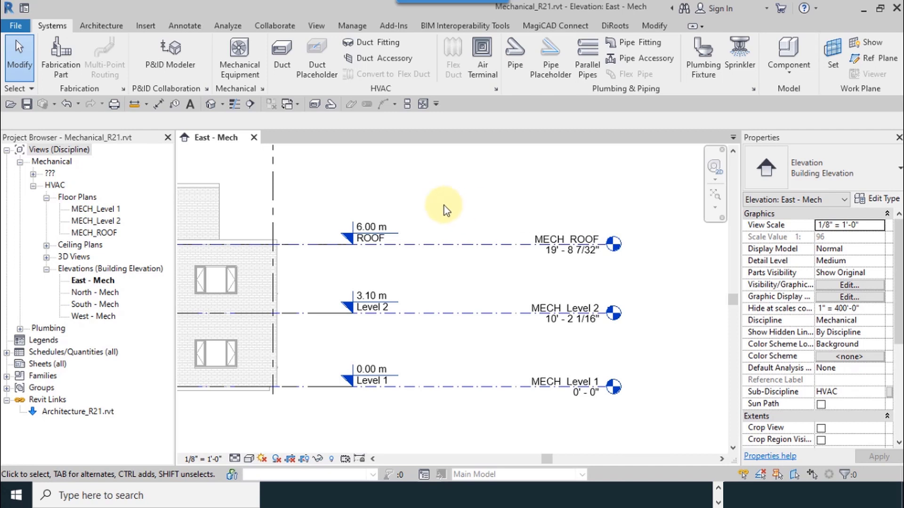
Start a Copy/Monitor Select Link session on the linked Architecture_R21.rvt model.
click(281, 26)
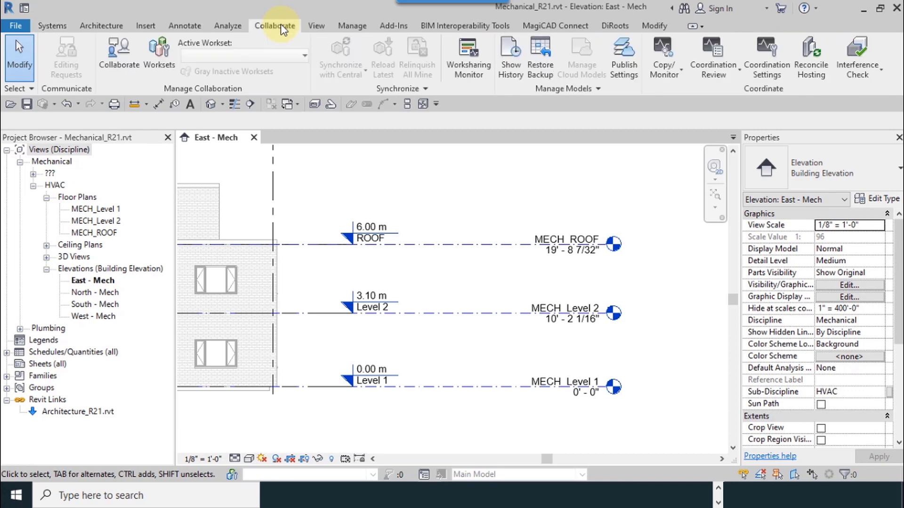
click(667, 75)
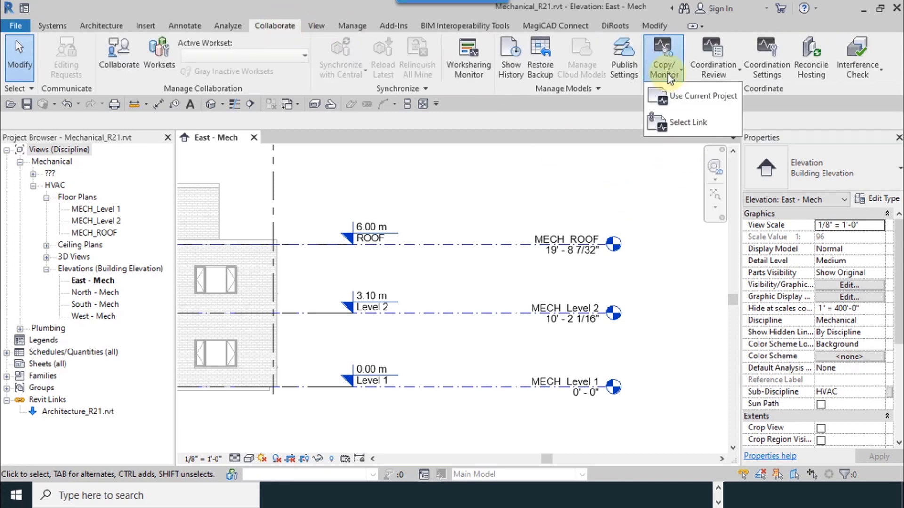
click(672, 123)
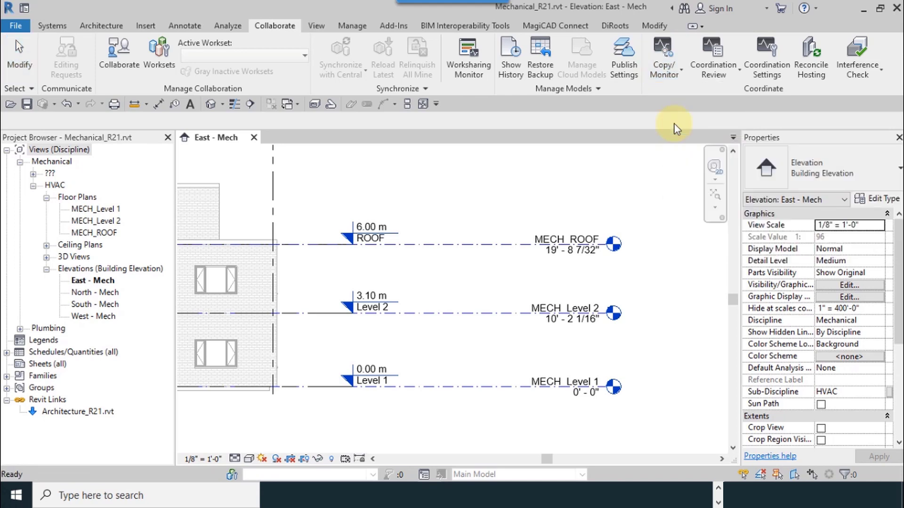
scroll(622, 191, down, 3)
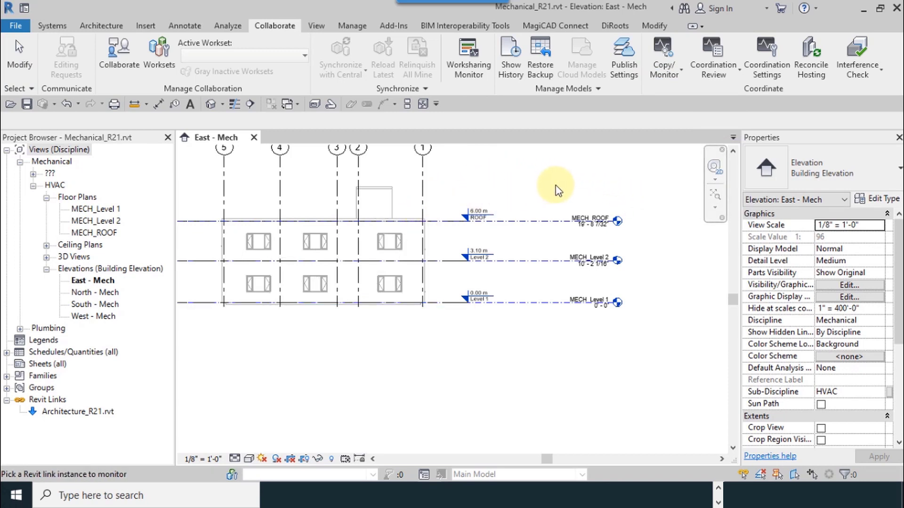
click(425, 213)
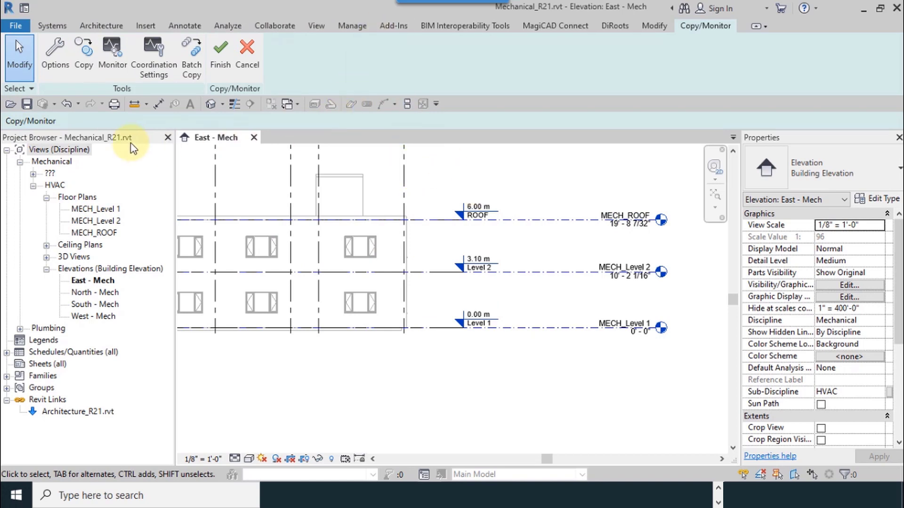
Pair MECH_Level 1, MECH_Level 2 and MECH_ROOF with linked Level 1, Level 2 and ROOF.
click(112, 69)
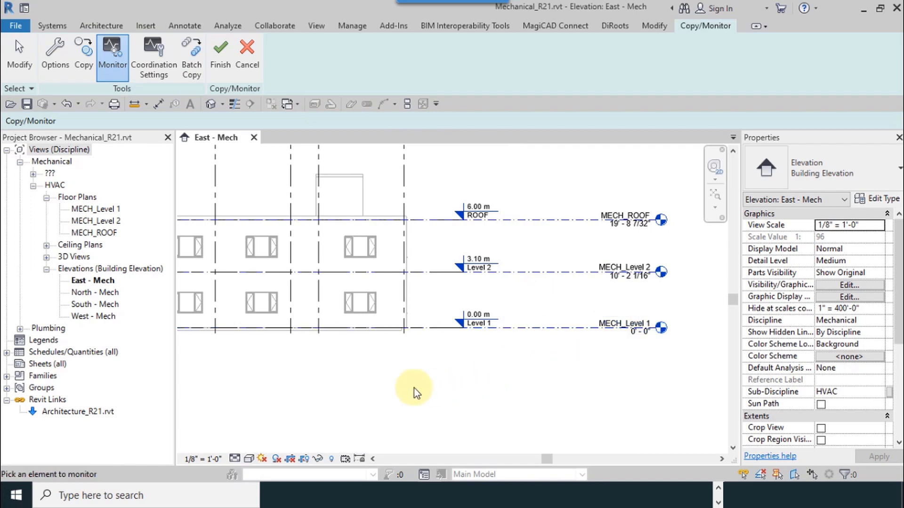
click(385, 330)
click(443, 332)
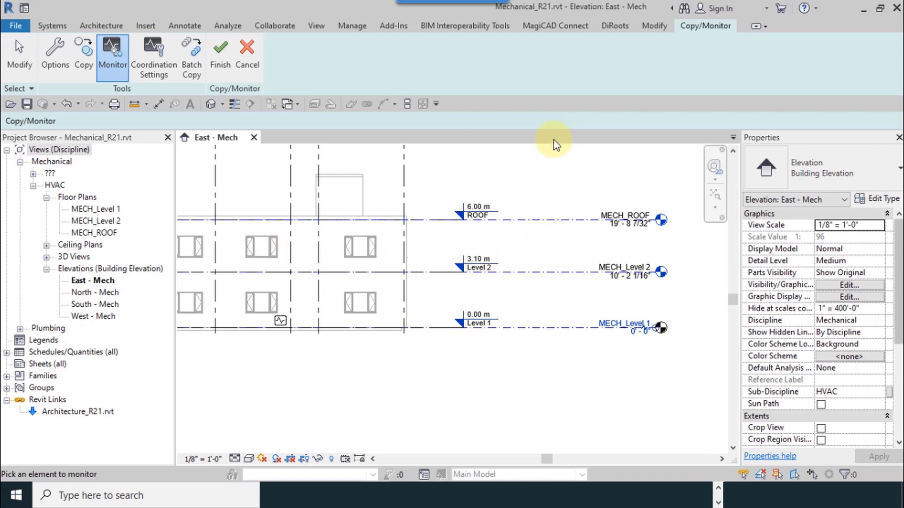
click(468, 272)
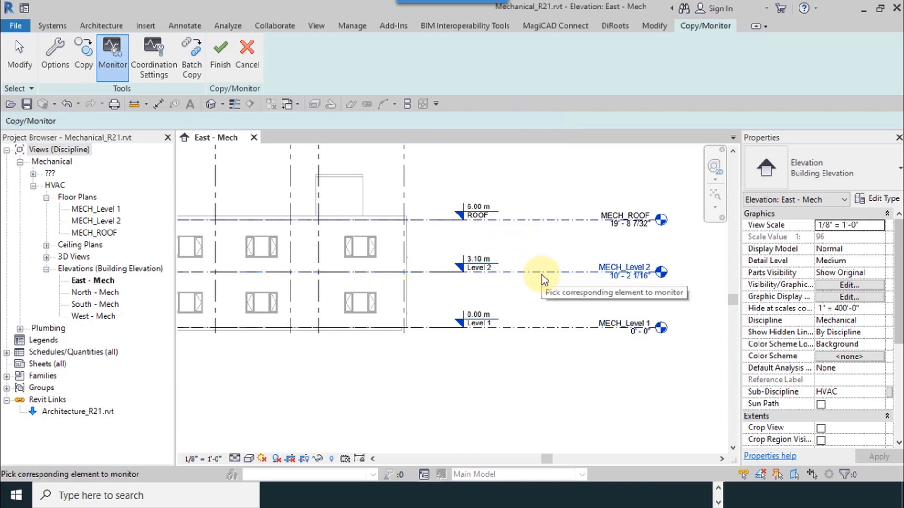
click(541, 275)
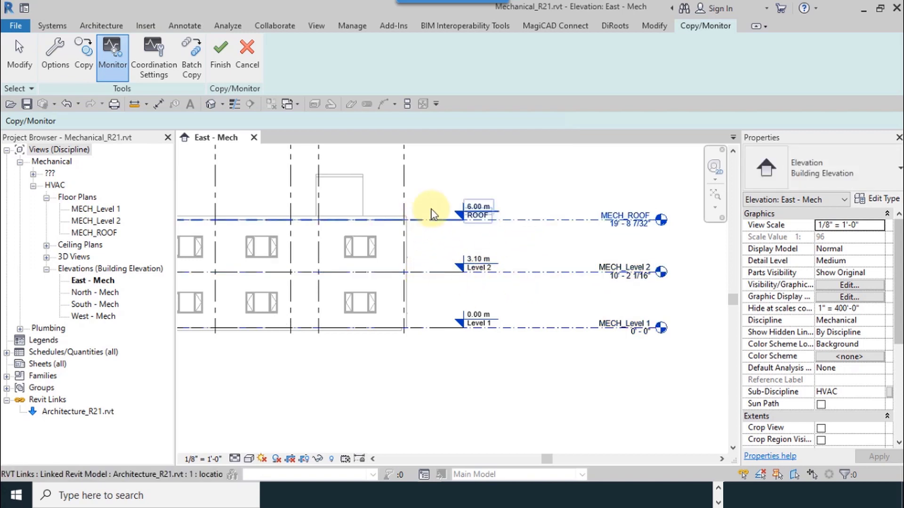
click(453, 220)
click(298, 220)
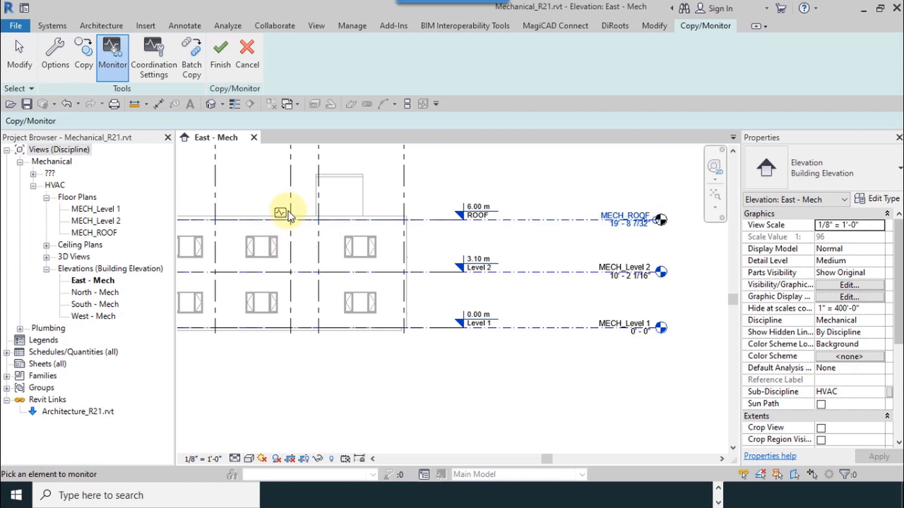
click(220, 66)
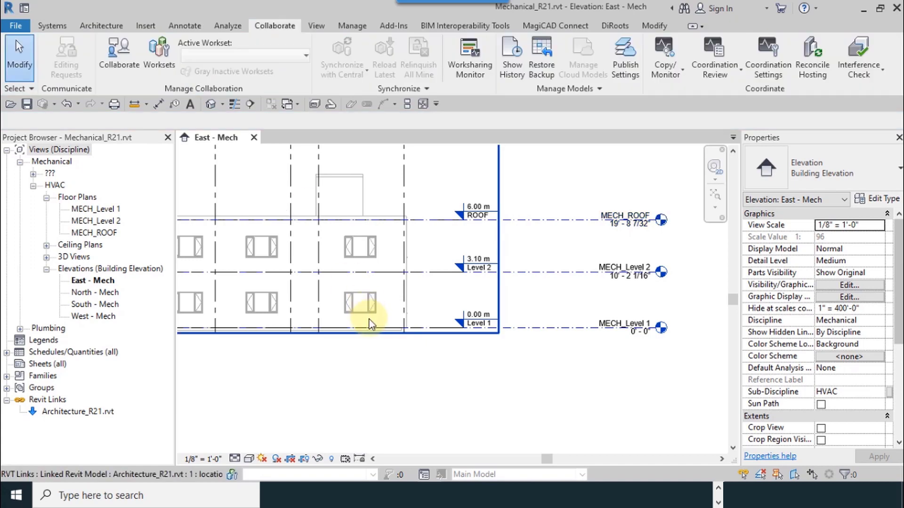
scroll(513, 368, down, 2)
middle_drag(489, 391, 497, 388)
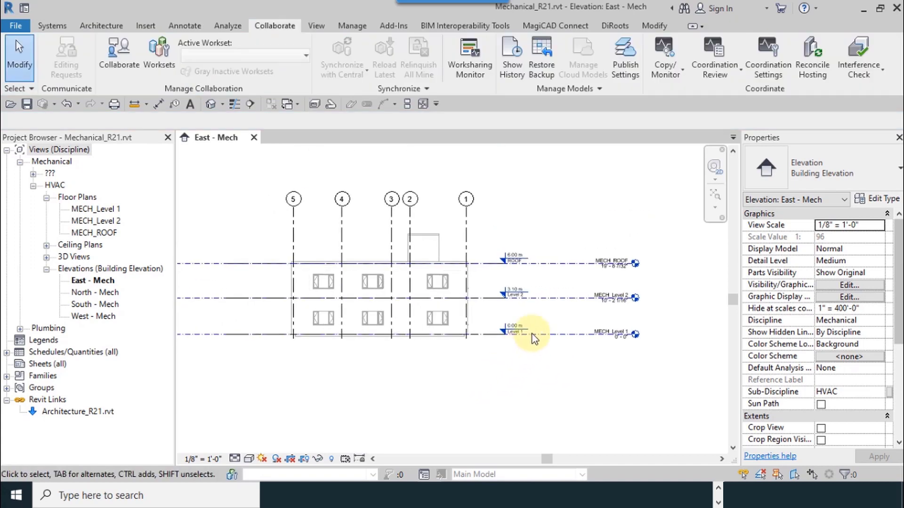
click(553, 267)
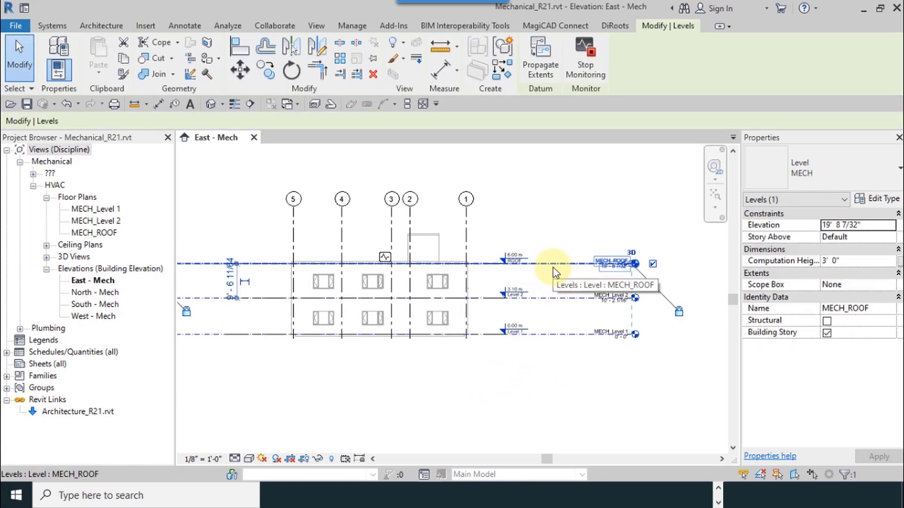
click(555, 298)
click(557, 333)
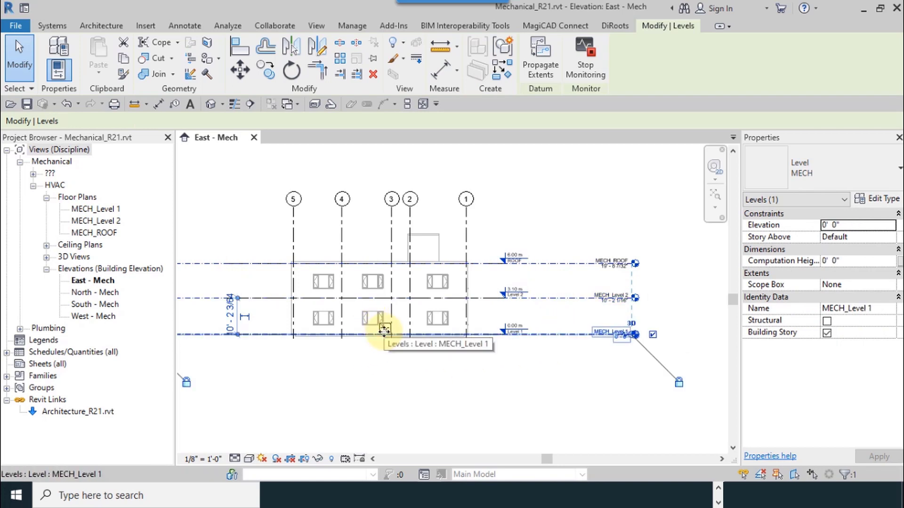
click(586, 70)
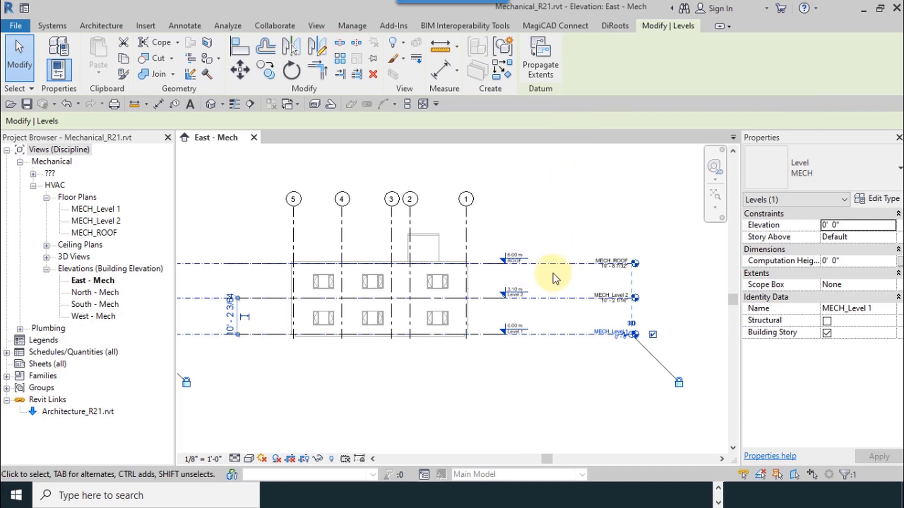
click(553, 299)
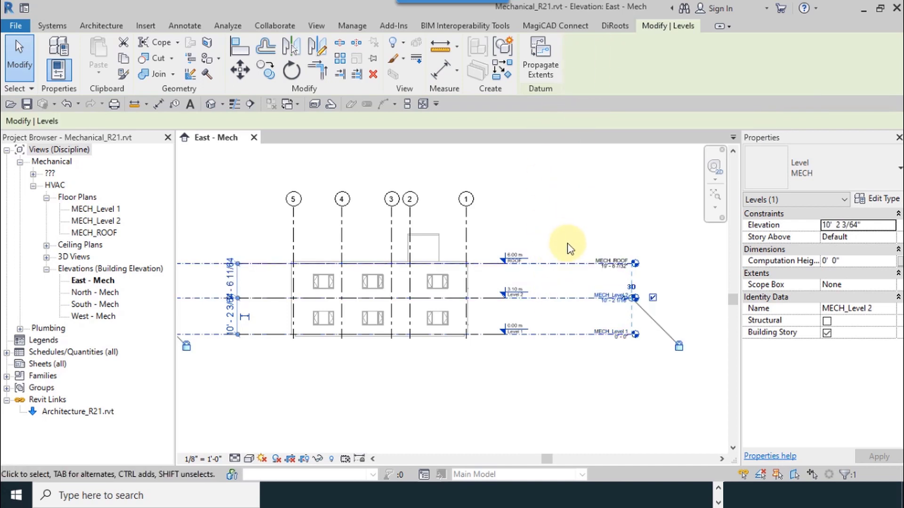
click(530, 256)
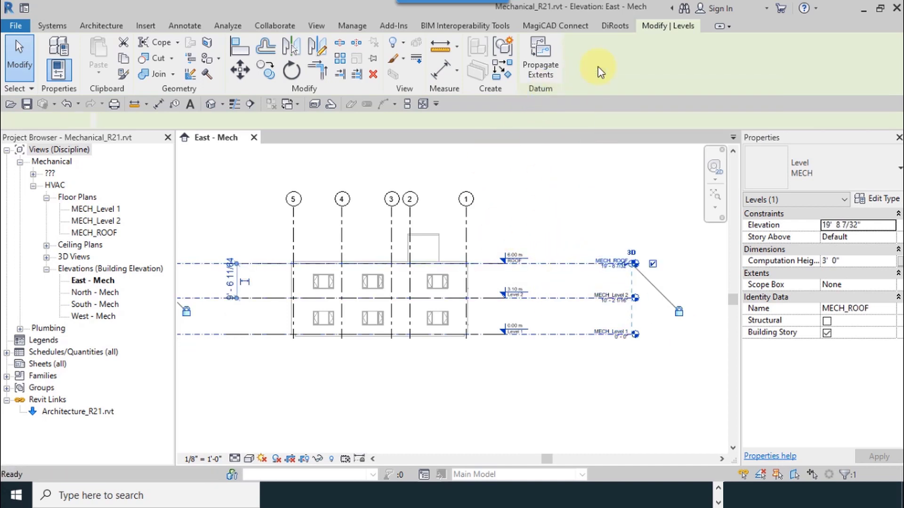
click(545, 403)
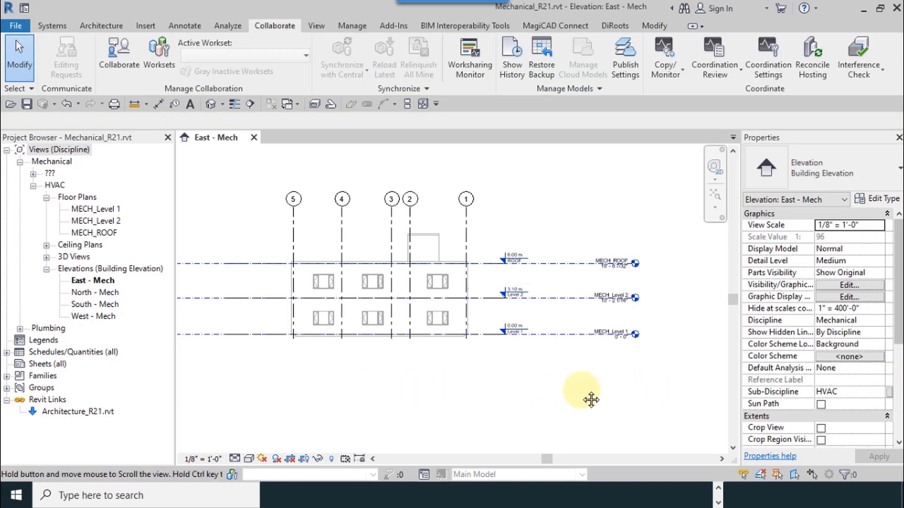
Delete MECH_Level 1, MECH_Level 2 and MECH_ROOF together with their plan views.
middle_drag(582, 400, 515, 401)
scroll(530, 331, up, 2)
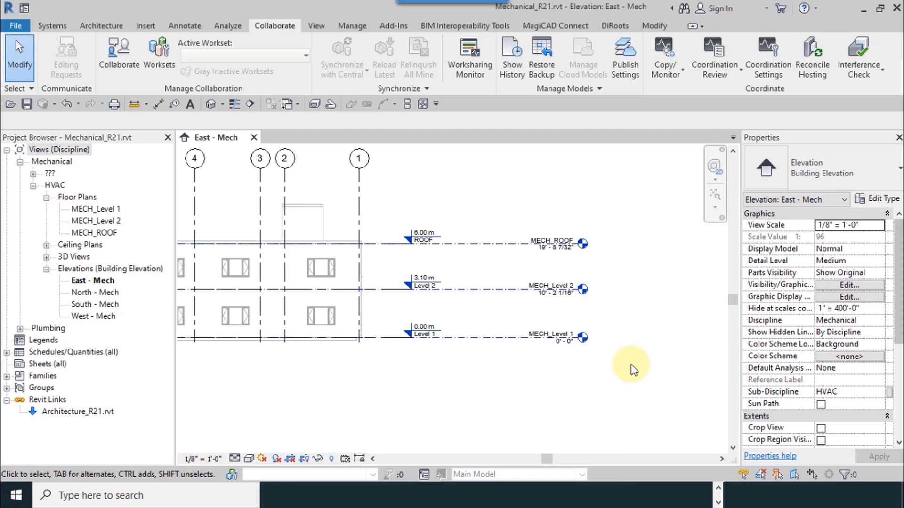
drag(631, 365, 588, 193)
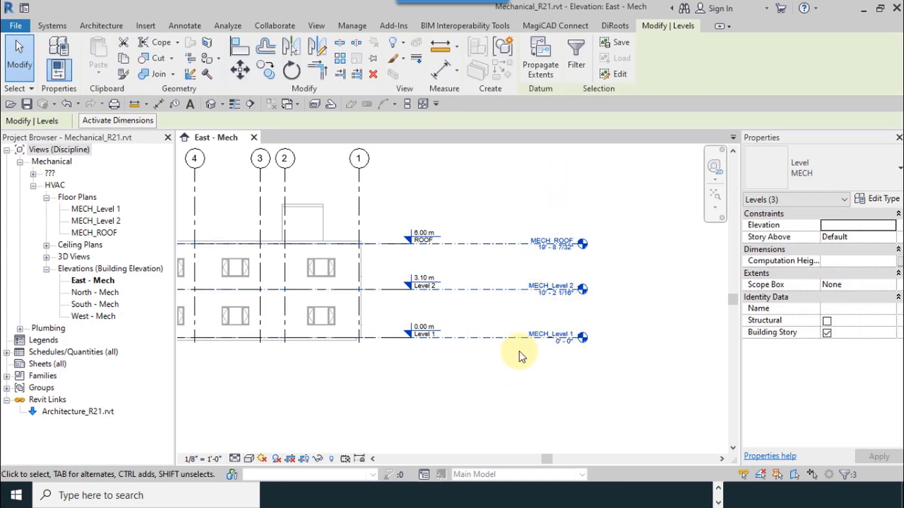
click(373, 75)
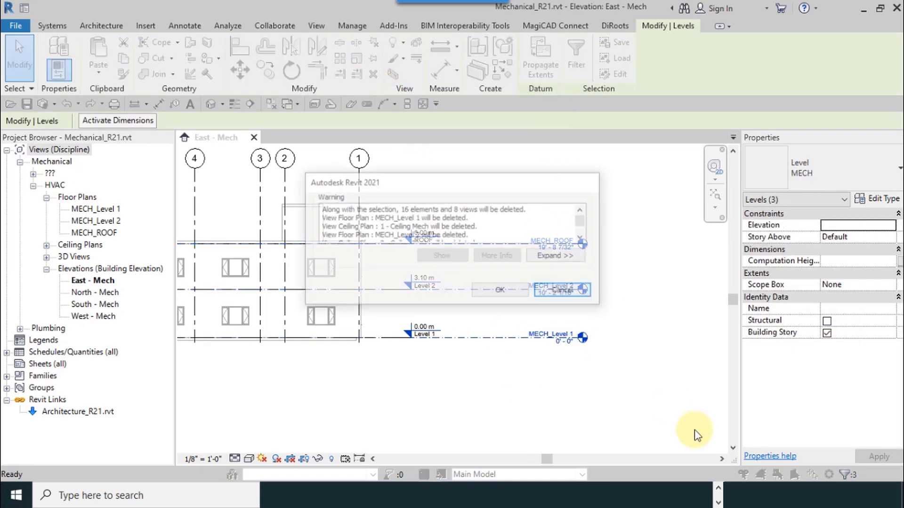
click(500, 292)
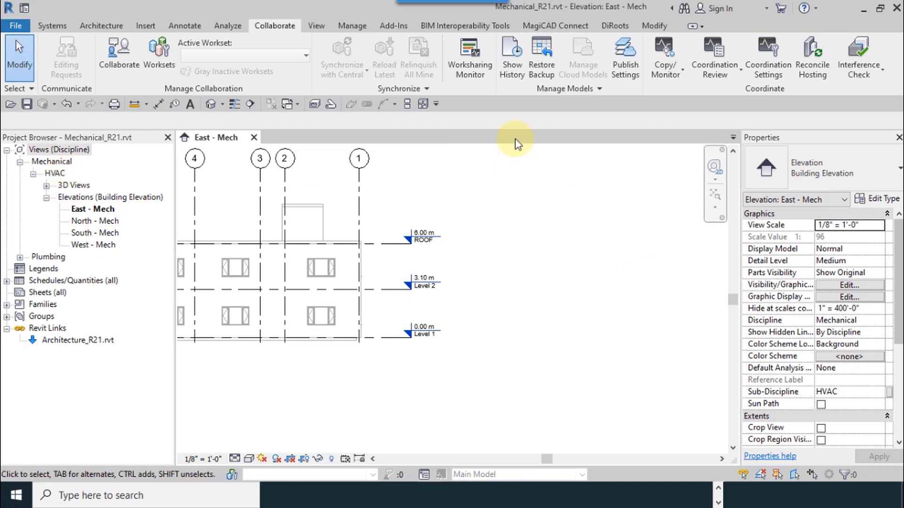
middle_drag(481, 230, 592, 238)
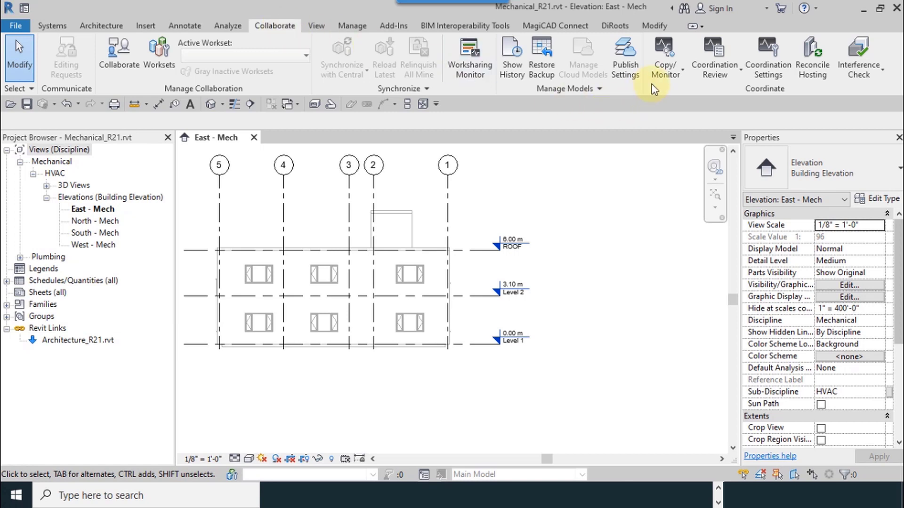
Begin a fresh Copy/Monitor Select Link session on the linked Architecture_R21 model.
click(665, 75)
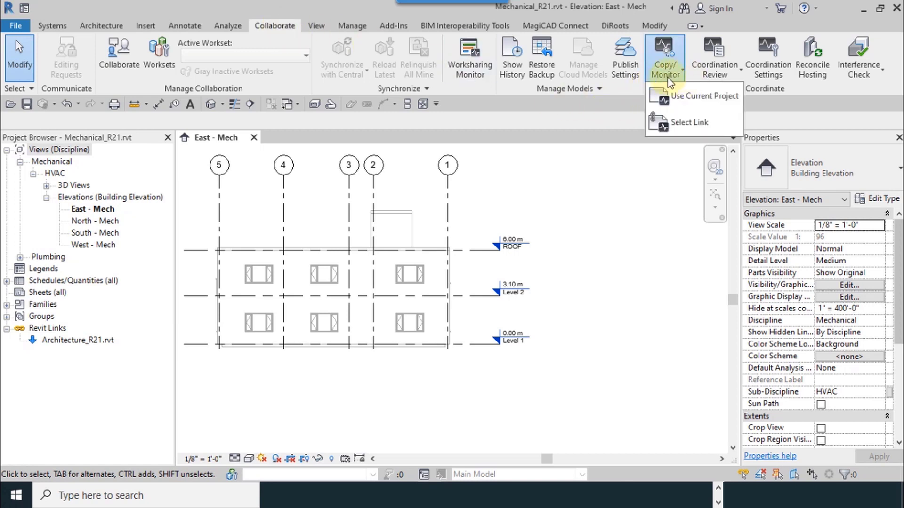
click(665, 123)
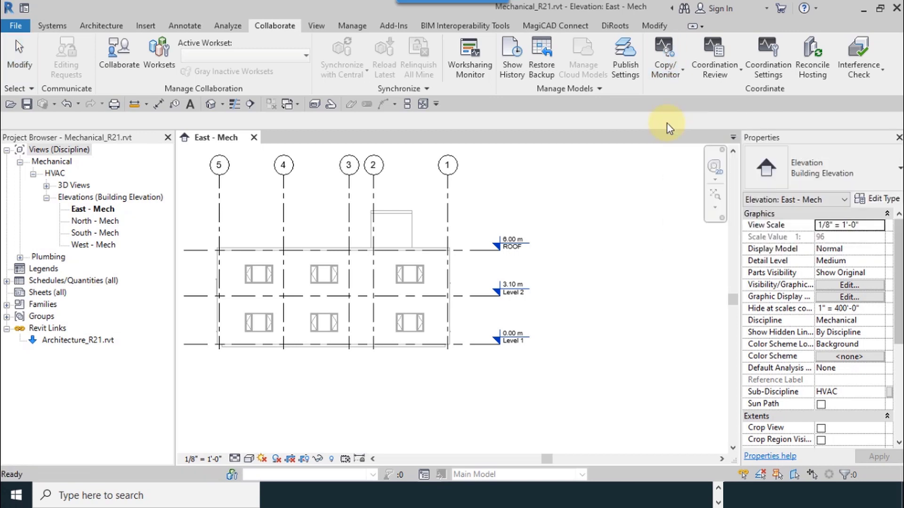
click(448, 249)
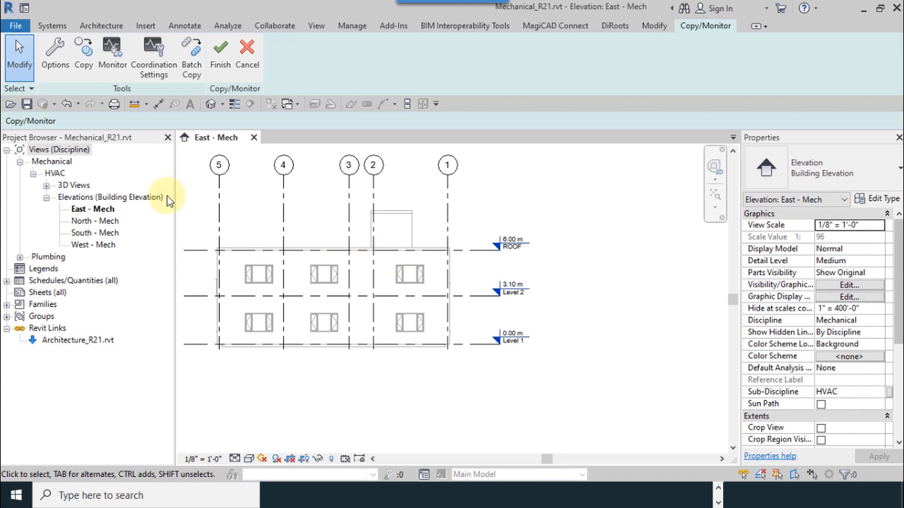
In Copy/Monitor Options, map the 8mm Head level type to MECH and add prefix M to level names.
click(58, 66)
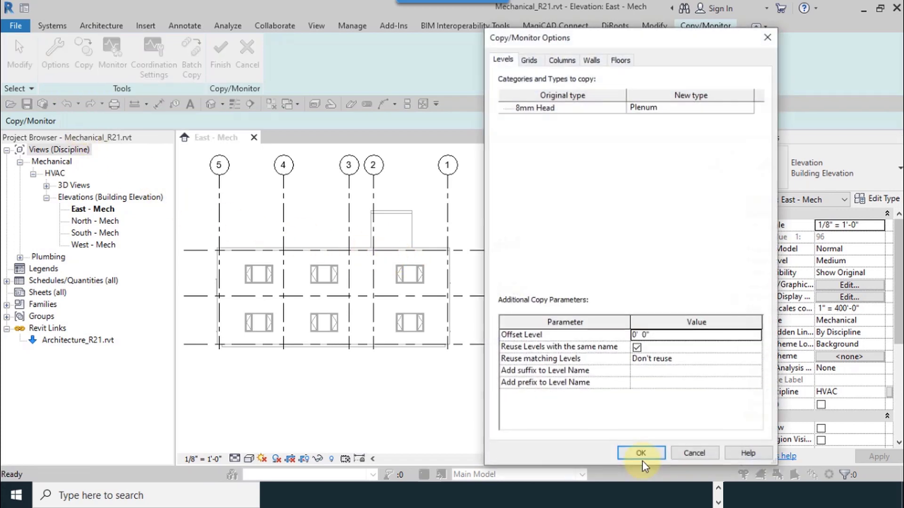
drag(559, 45, 380, 44)
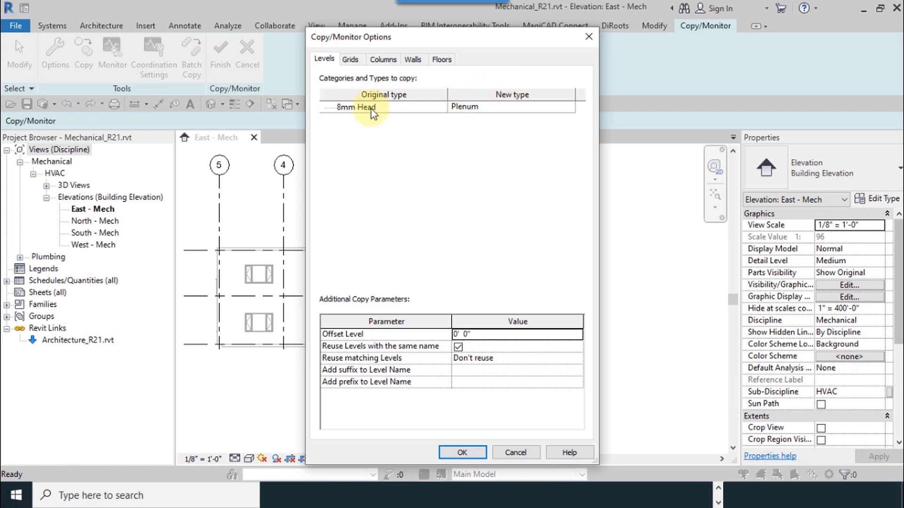
click(571, 112)
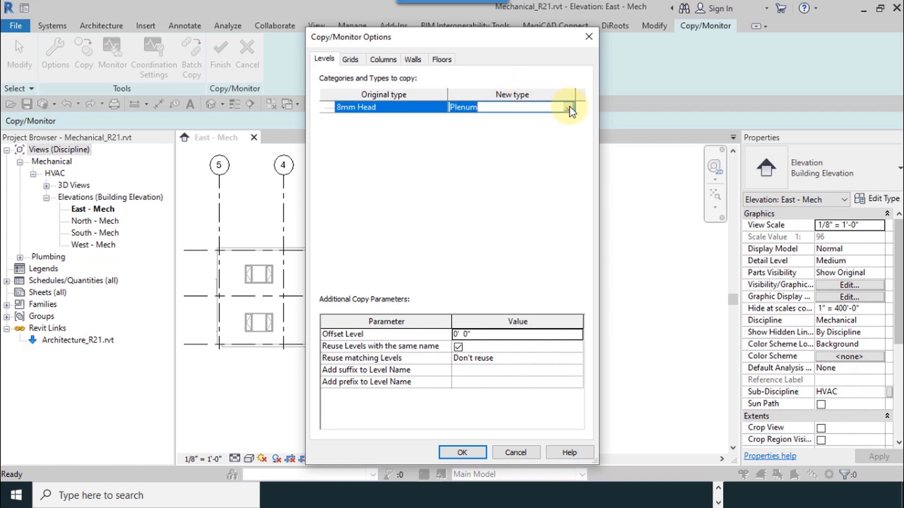
click(569, 110)
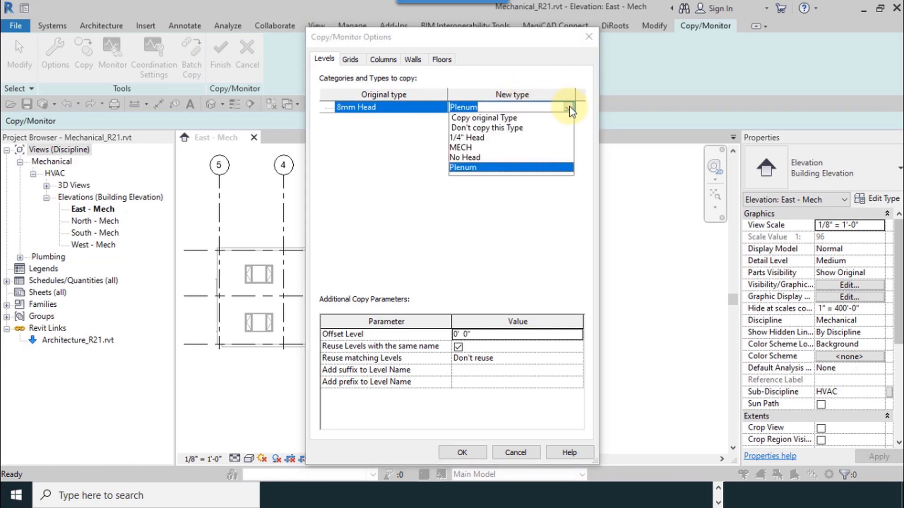
click(460, 147)
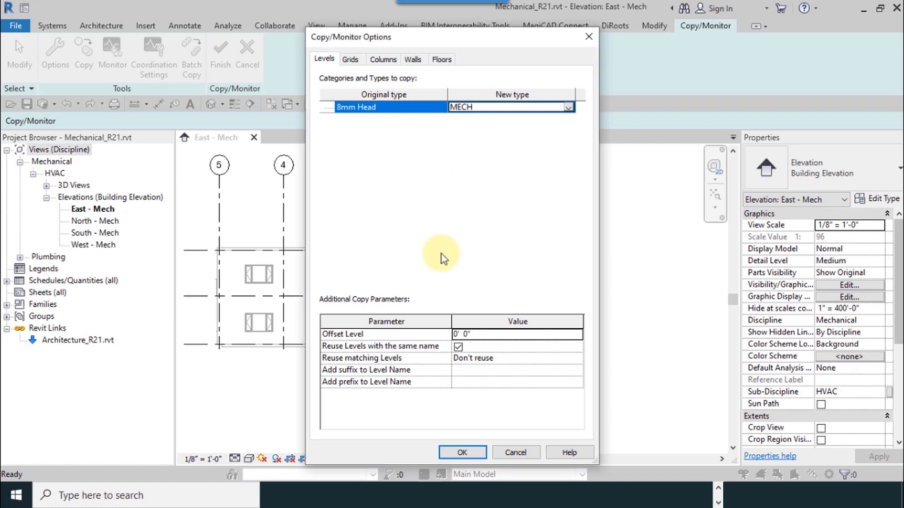
drag(454, 37, 574, 23)
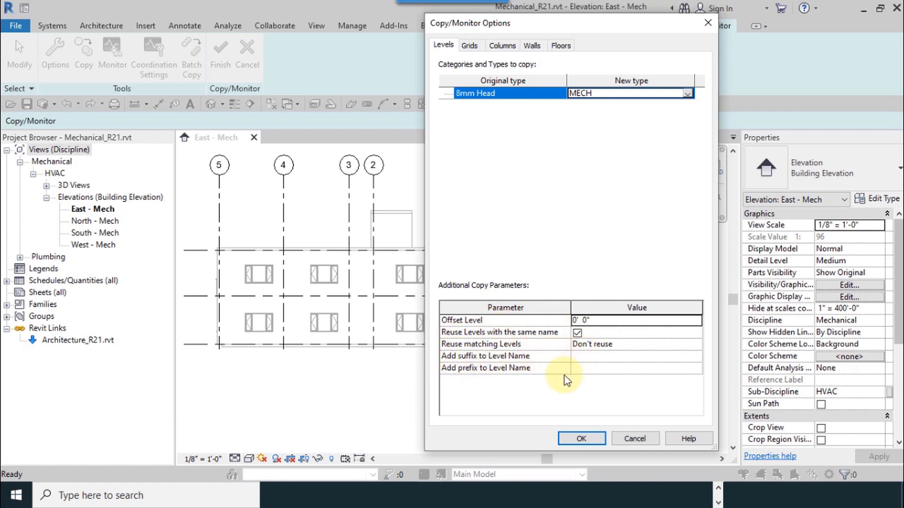
key(Tab)
key(Tab)
key(Tab)
key(Tab)
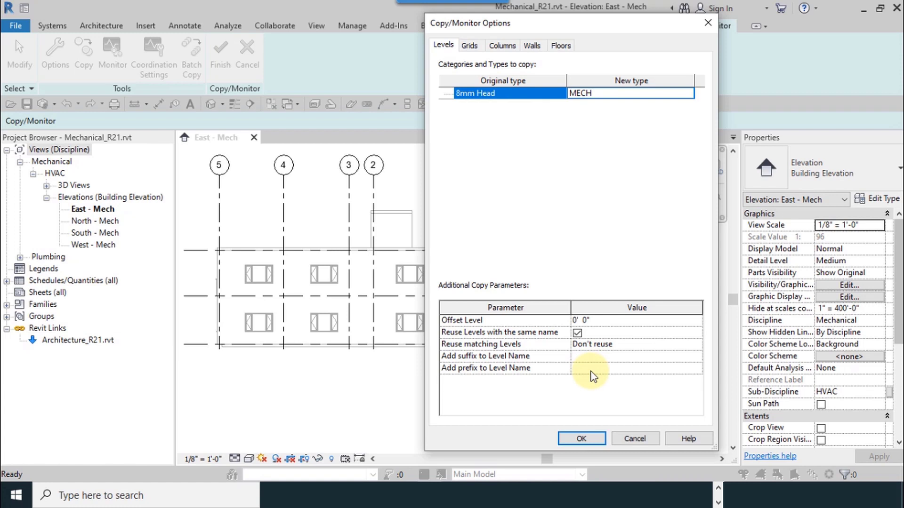
text(M-)
key(BackSpace)
key(BackSpace)
text(M)
Accept the options, start Copy with Multiple enabled, and window-select linked Level 1, Level 2 and ROOF.
click(581, 438)
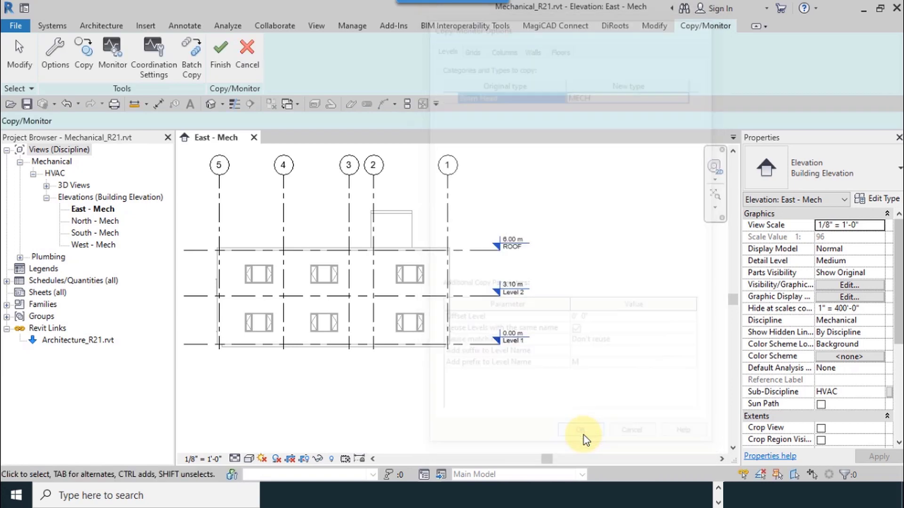
click(84, 63)
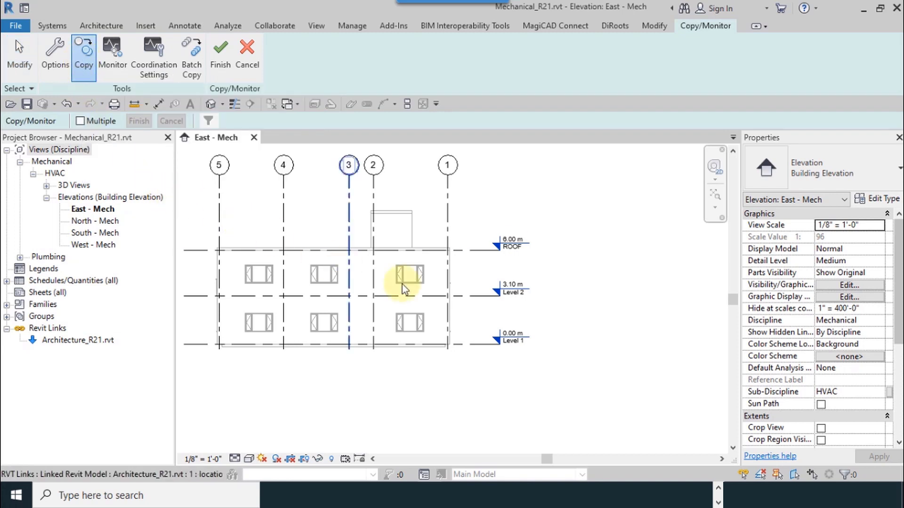
scroll(513, 236, up, 1)
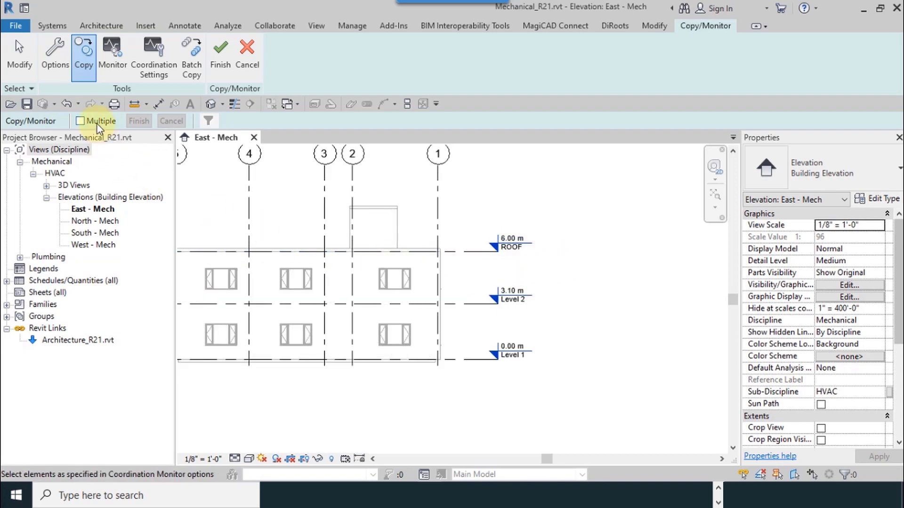
click(80, 121)
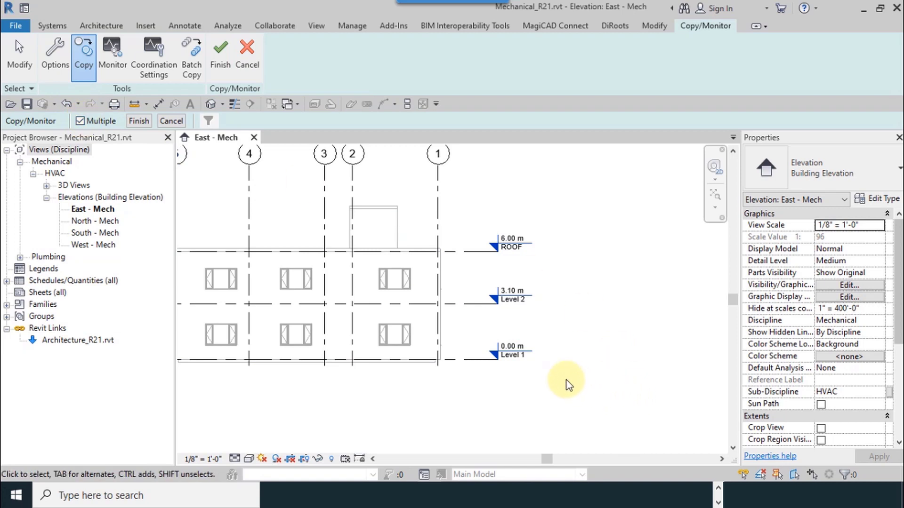
middle_drag(591, 329, 544, 342)
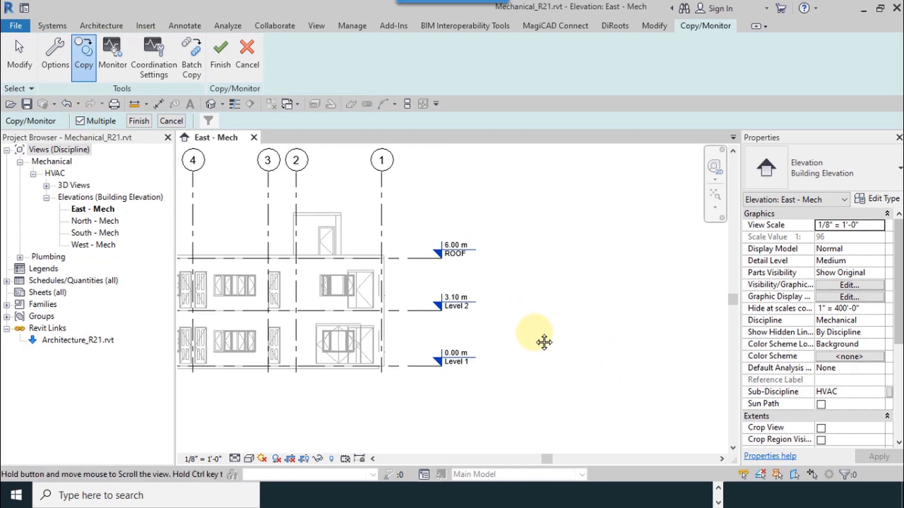
scroll(544, 343, up, 1)
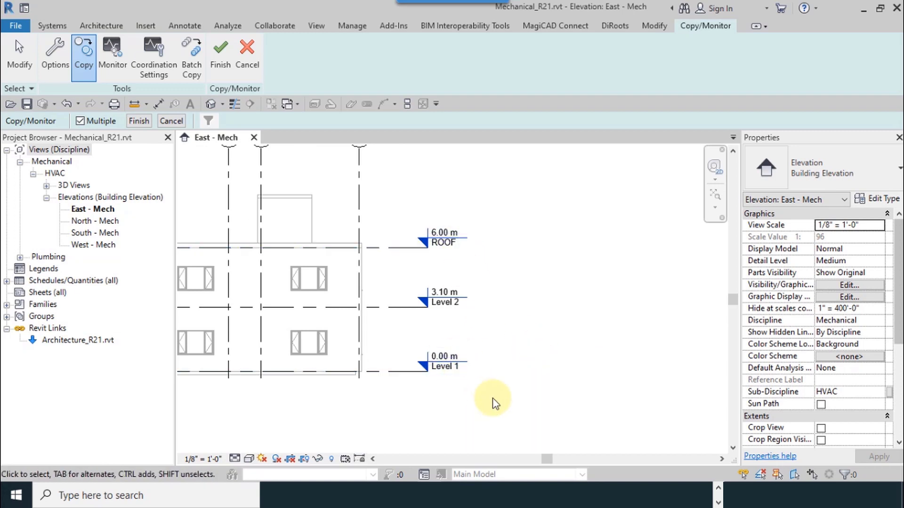
drag(523, 406, 424, 179)
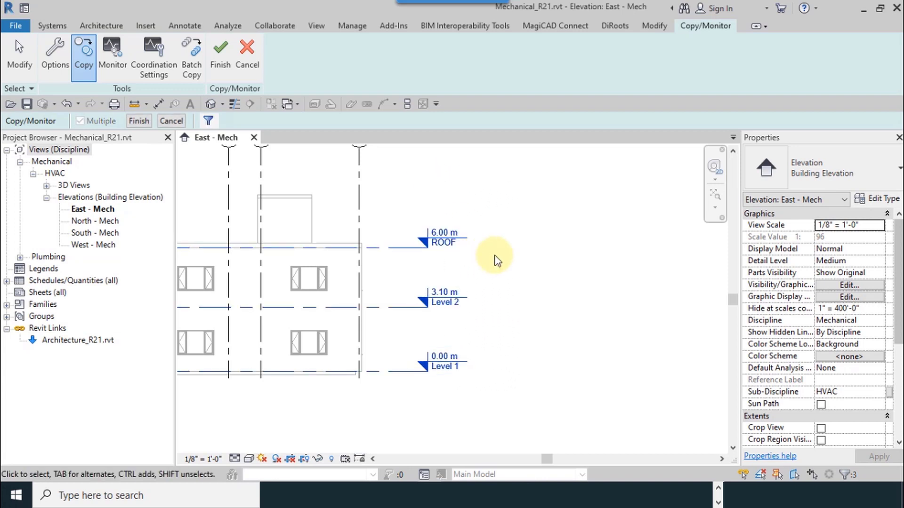
Copy the selected linked levels in as MECH-type levels MLevel 1, MLevel 2 and MROOF.
click(147, 122)
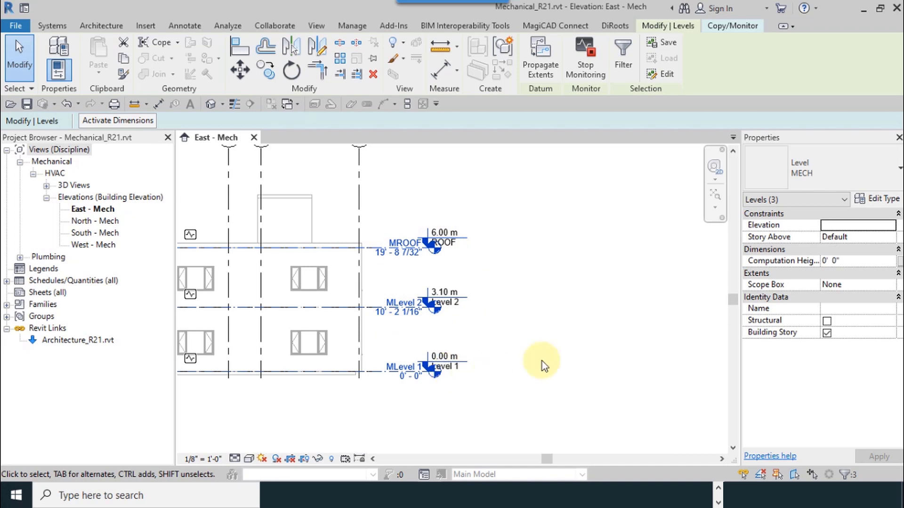
click(720, 30)
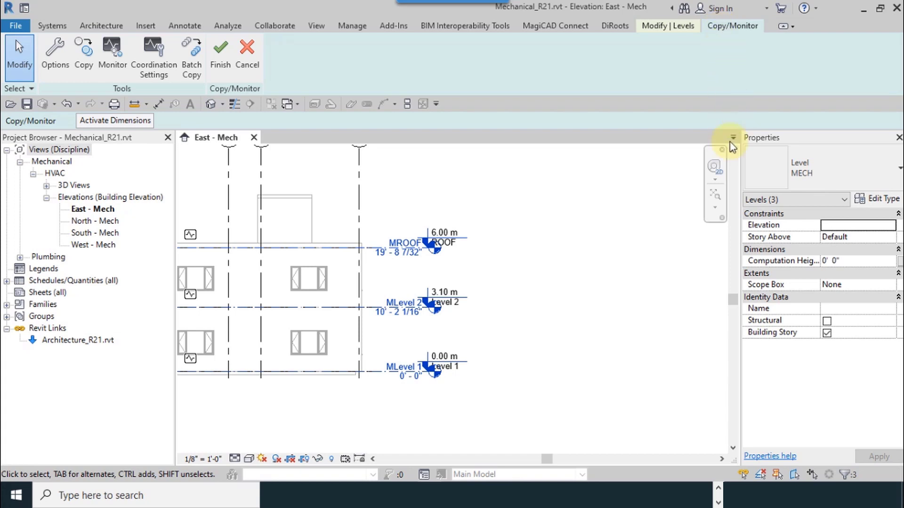
Finish Copy/Monitor and drag the MROOF level end right, clear of the architectural labels.
click(228, 67)
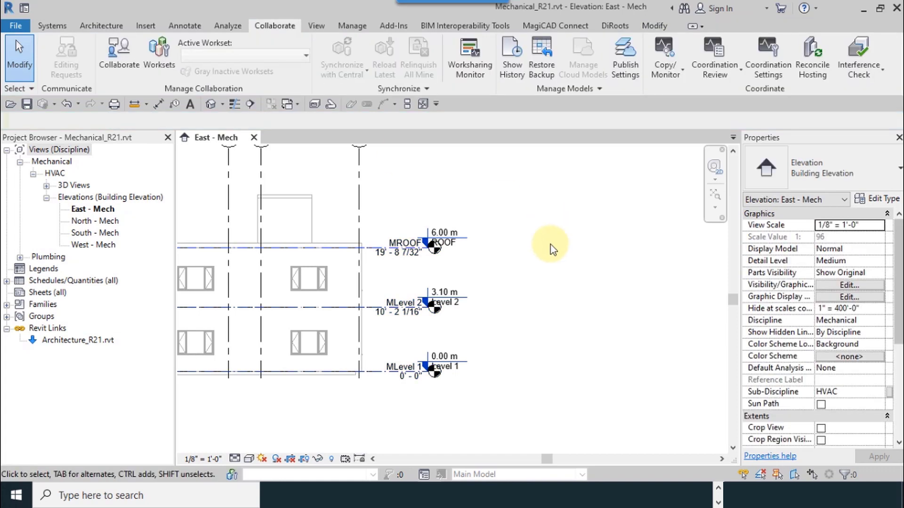
scroll(460, 278, up, 3)
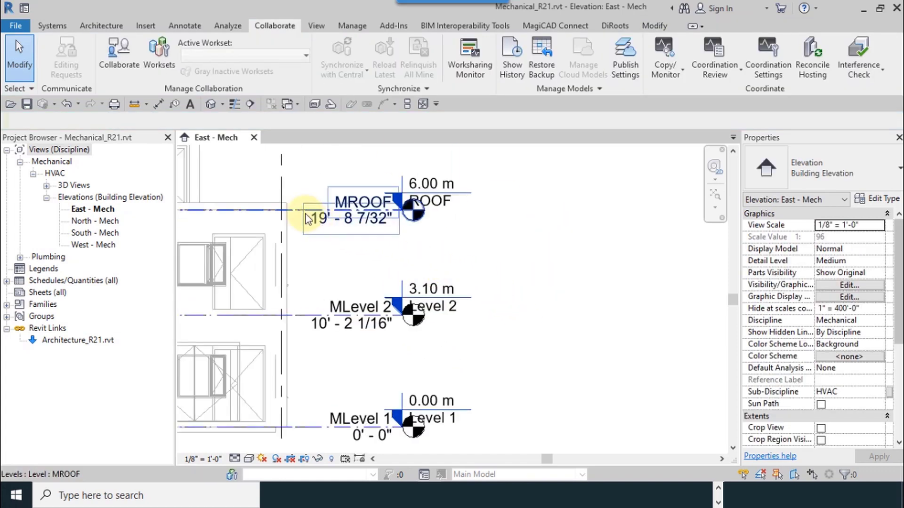
click(350, 218)
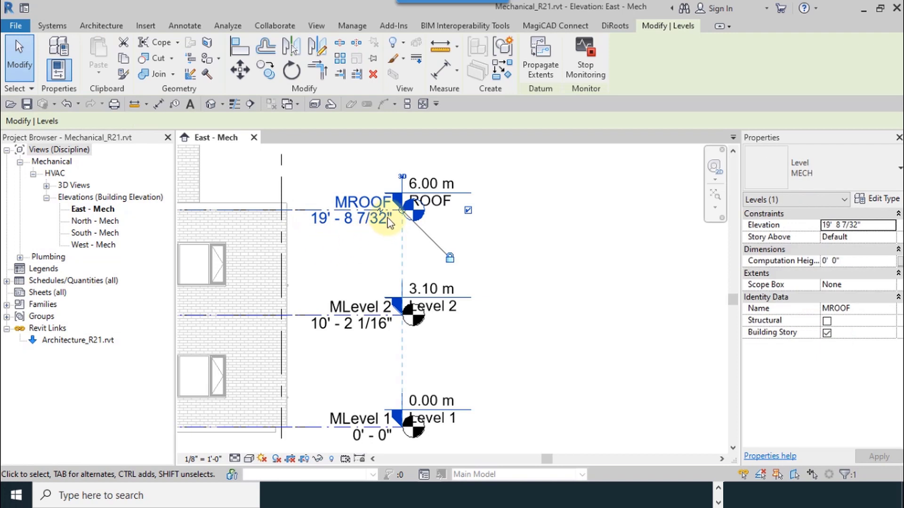
drag(402, 210, 477, 210)
drag(552, 214, 677, 212)
click(550, 246)
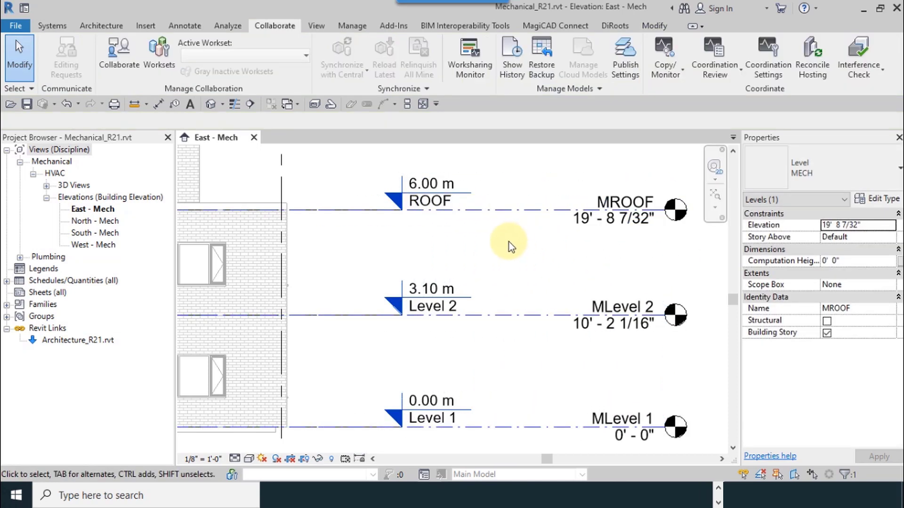
Reposition the elevation, dismiss the save reminder, and select the MLevel 2 level.
middle_drag(531, 248, 459, 253)
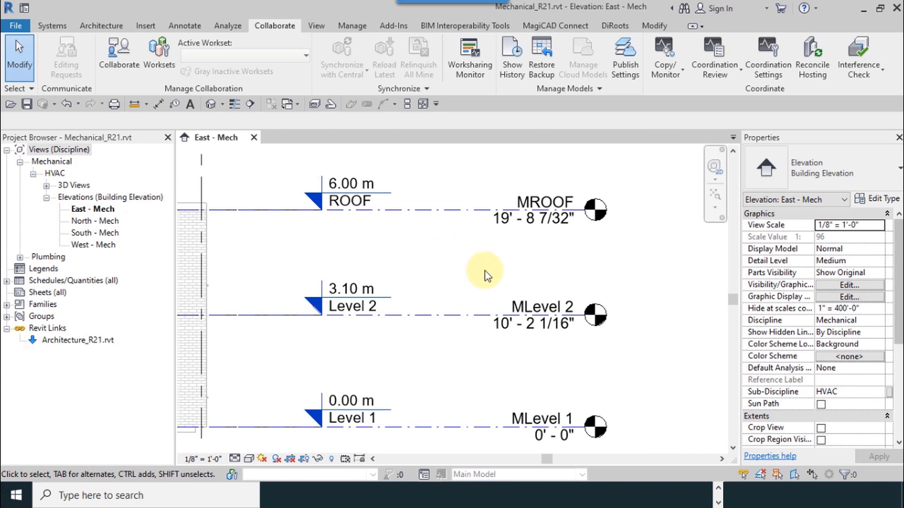
middle_drag(599, 274, 596, 250)
middle_drag(529, 343, 514, 359)
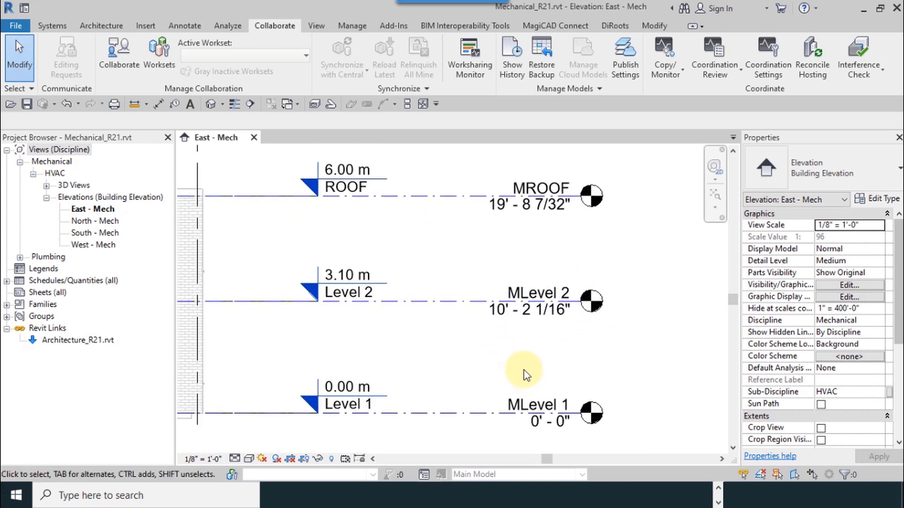
click(523, 301)
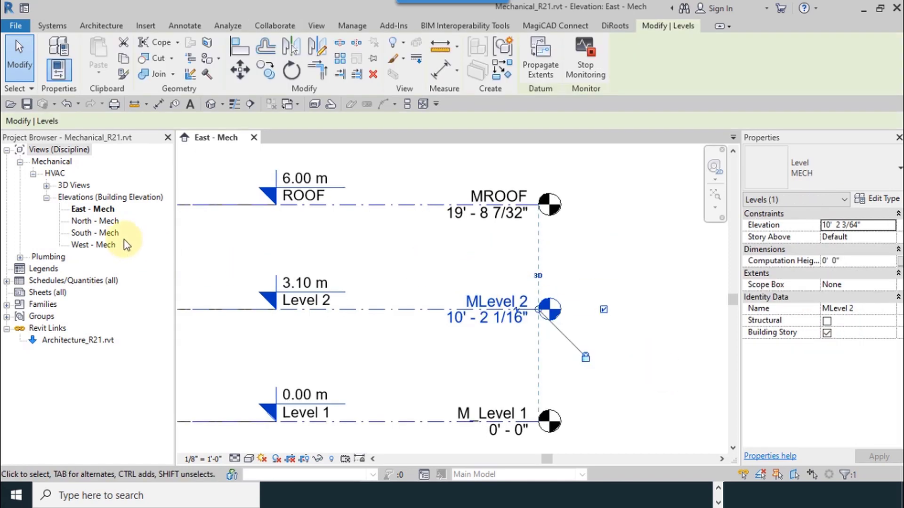
click(46, 185)
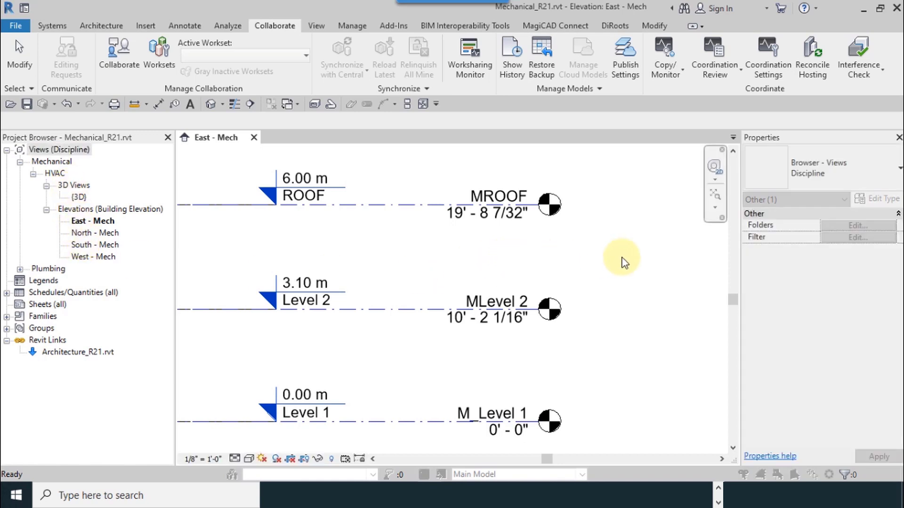
click(546, 299)
click(517, 310)
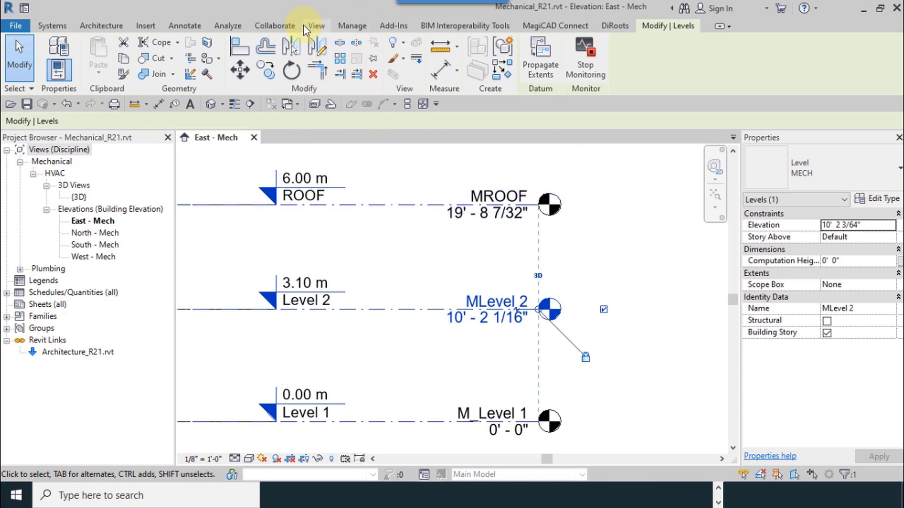
Open New Floor Plan, confirm the floor plan type settings, and select M_Level 1 through MROOF.
click(316, 26)
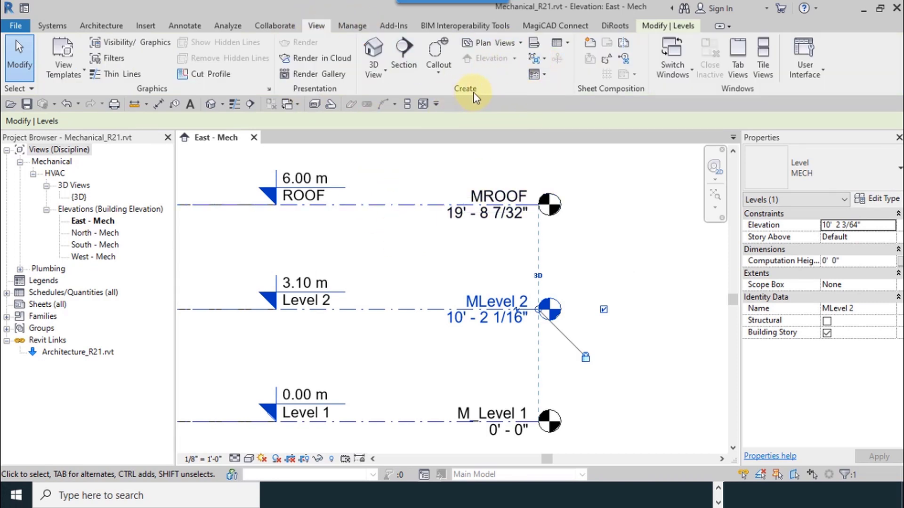
click(510, 47)
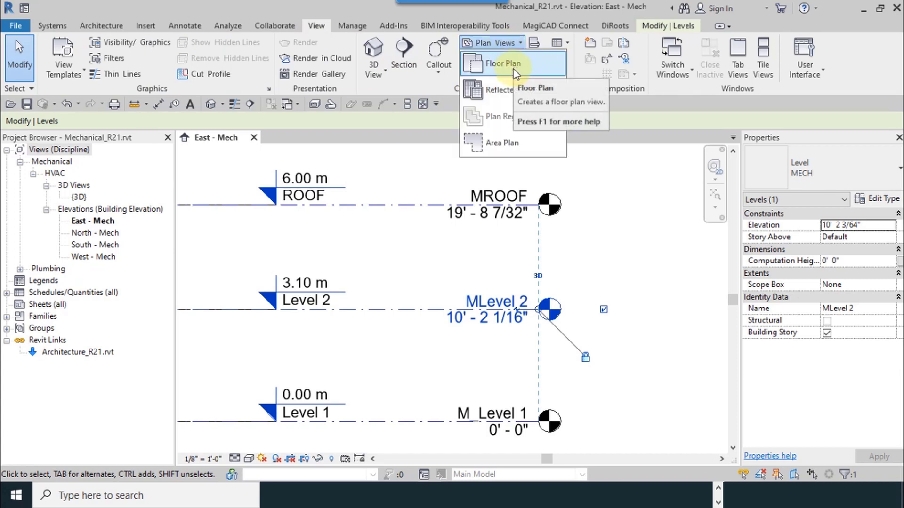
click(503, 64)
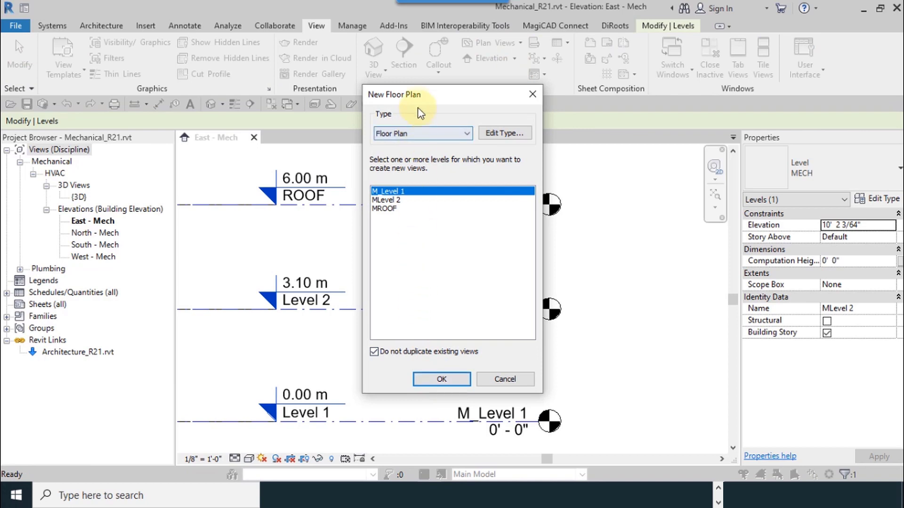
drag(419, 101, 636, 38)
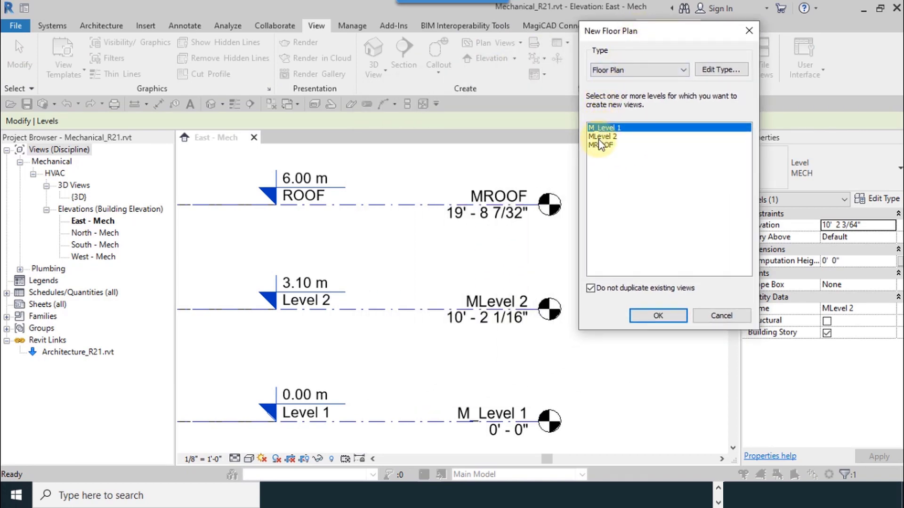
drag(598, 135, 599, 147)
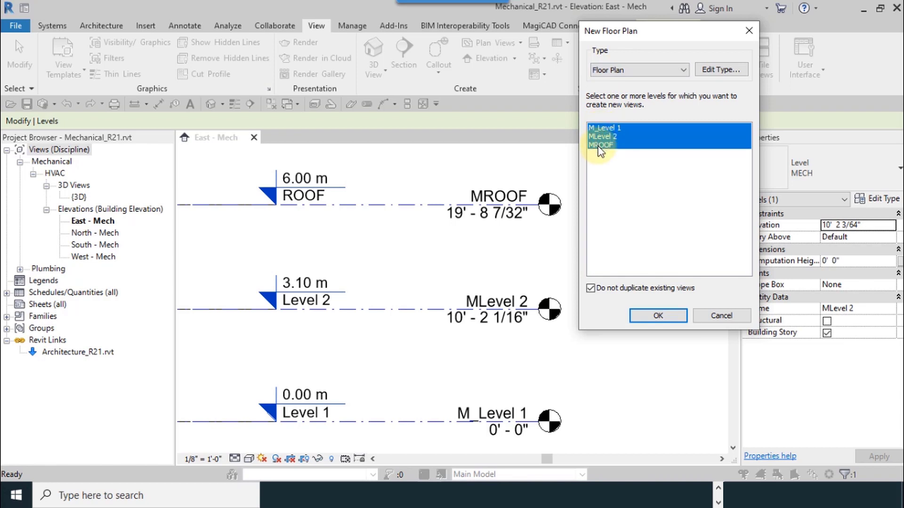
click(660, 316)
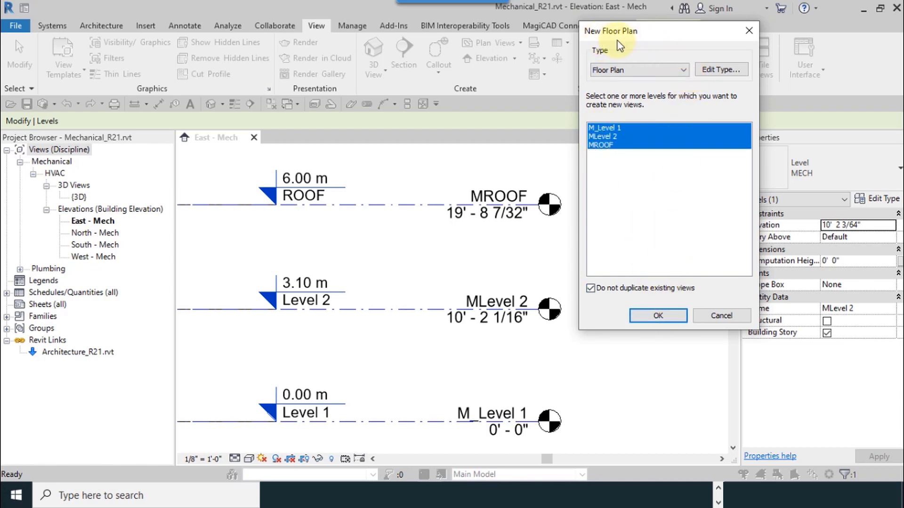
click(720, 69)
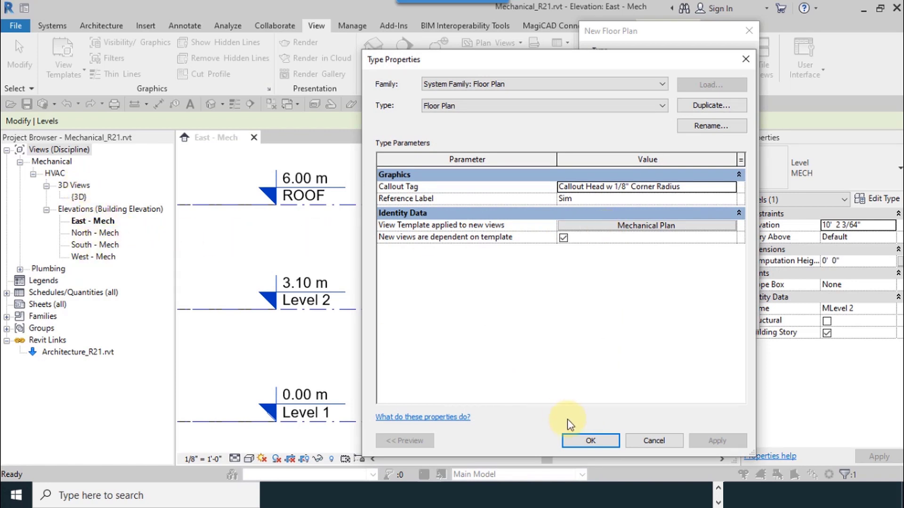
click(581, 441)
click(619, 128)
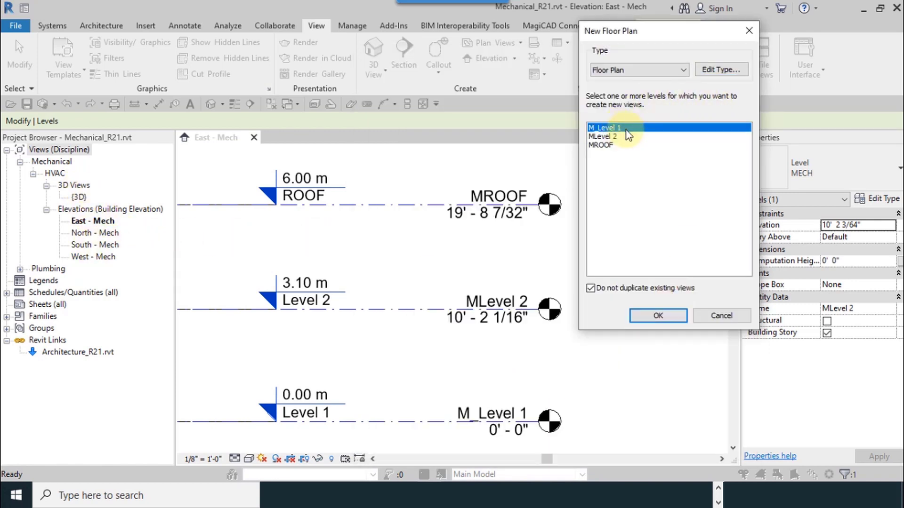
shift+click(620, 144)
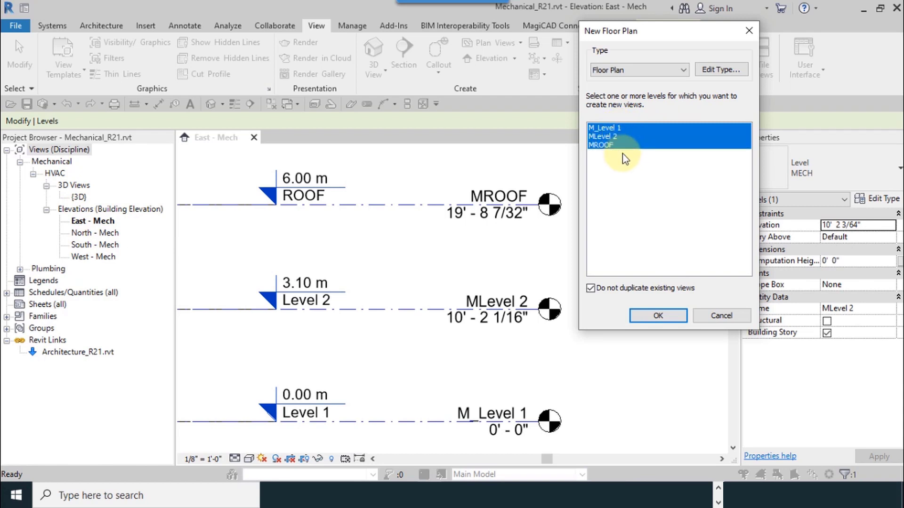
Create M_Level 1, MLevel 2 and MROOF floor plans, check each view, then close MROOF.
click(659, 318)
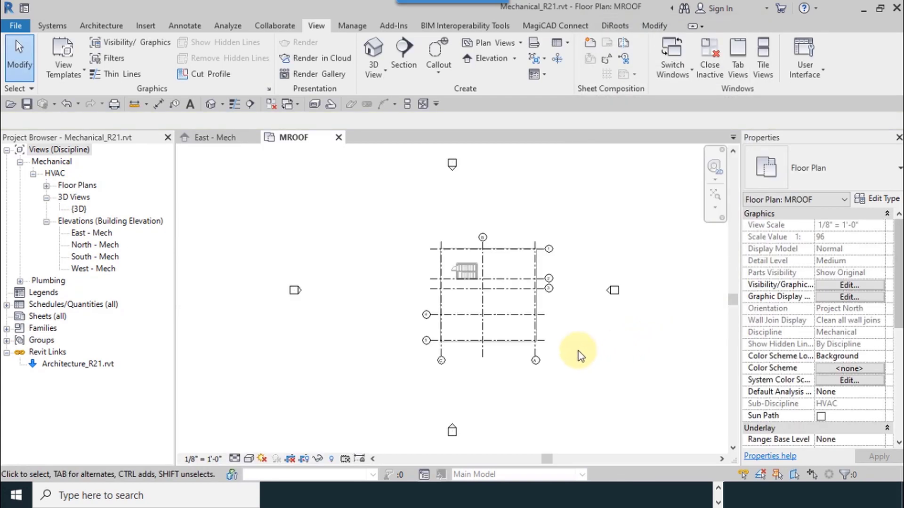
click(46, 186)
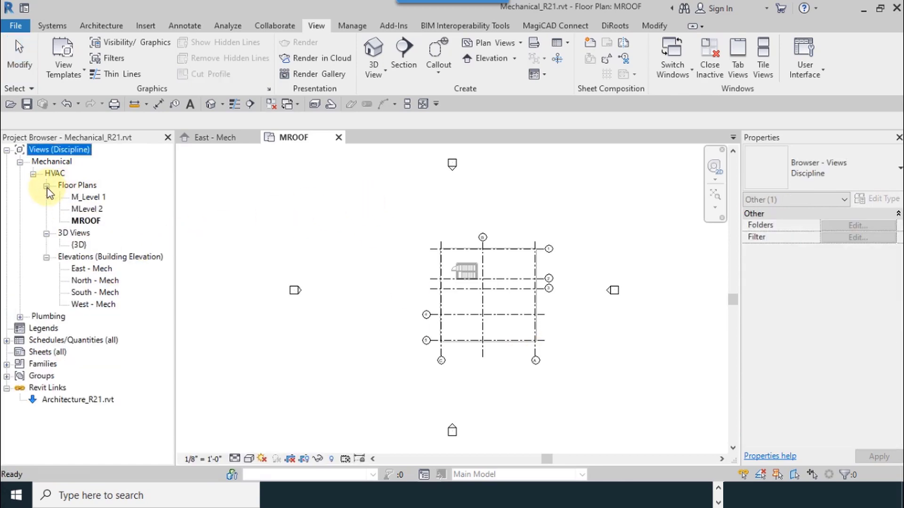
click(91, 198)
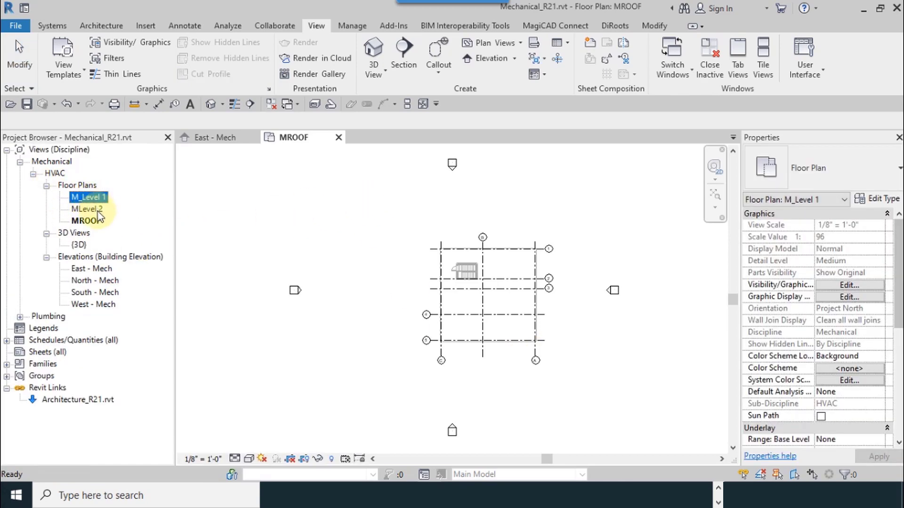
click(87, 209)
click(98, 224)
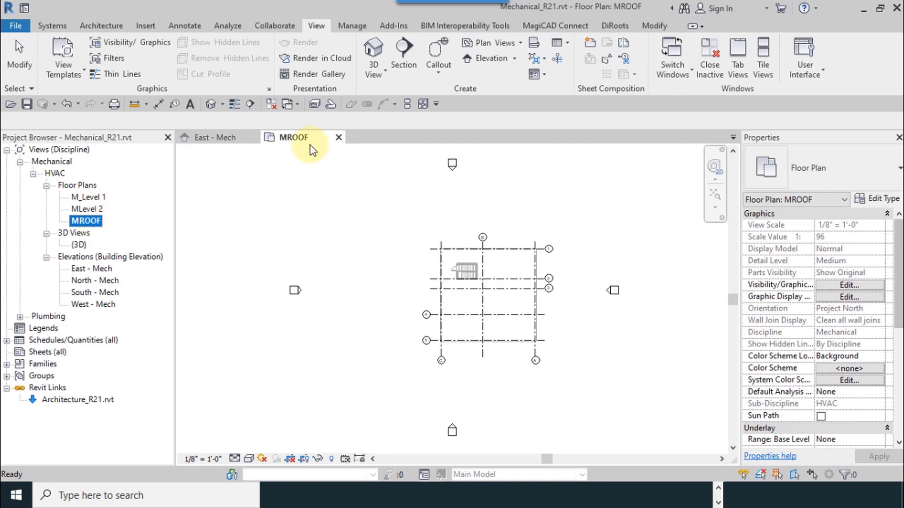
click(338, 136)
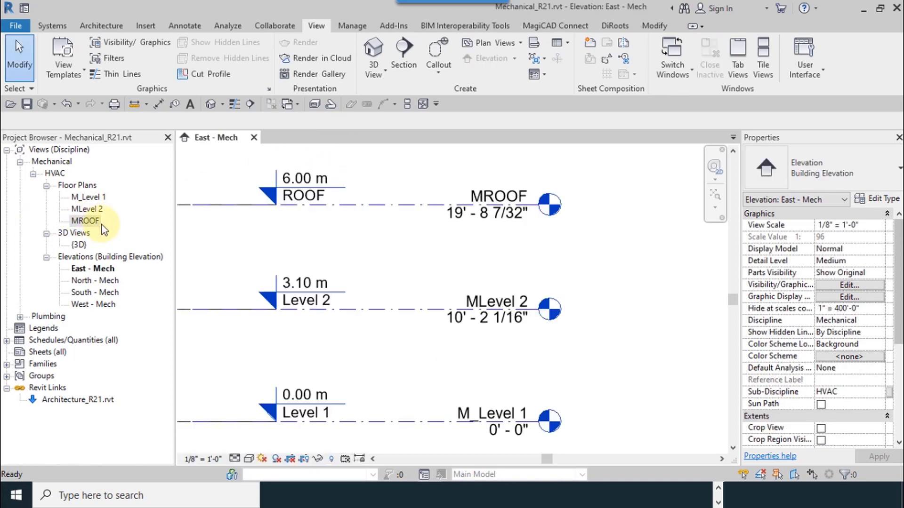